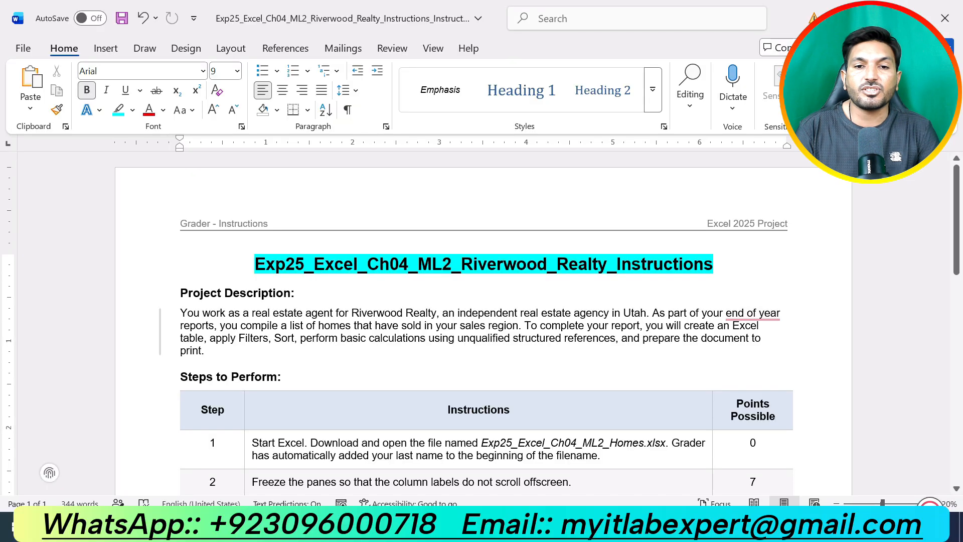
Highlight the "Project Description:" and "Steps to Perform:" headings in turquoise
click(170, 293)
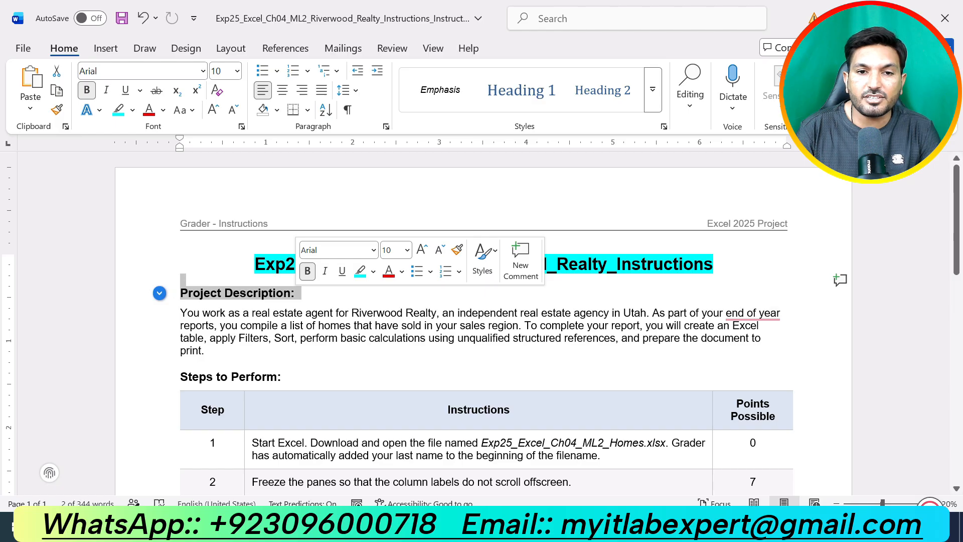
click(360, 271)
click(160, 332)
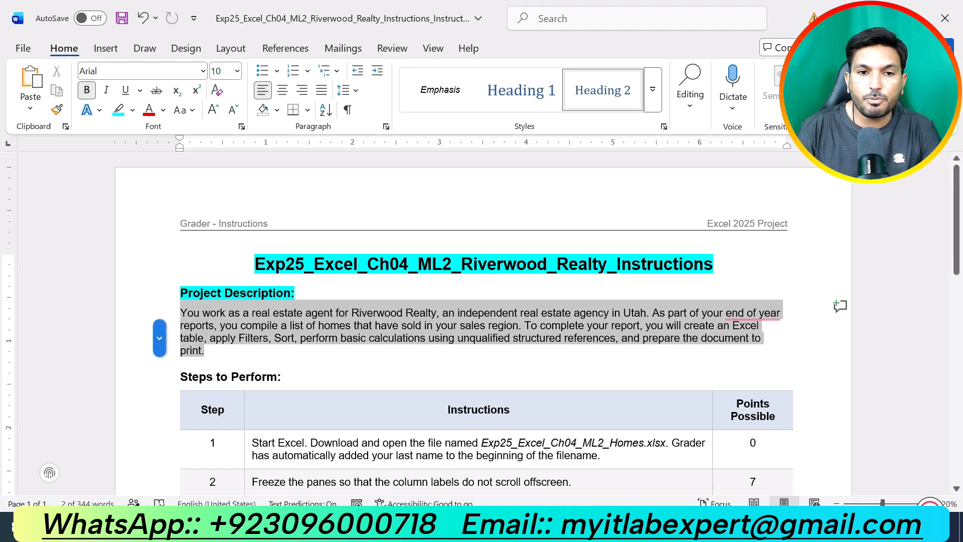
click(282, 376)
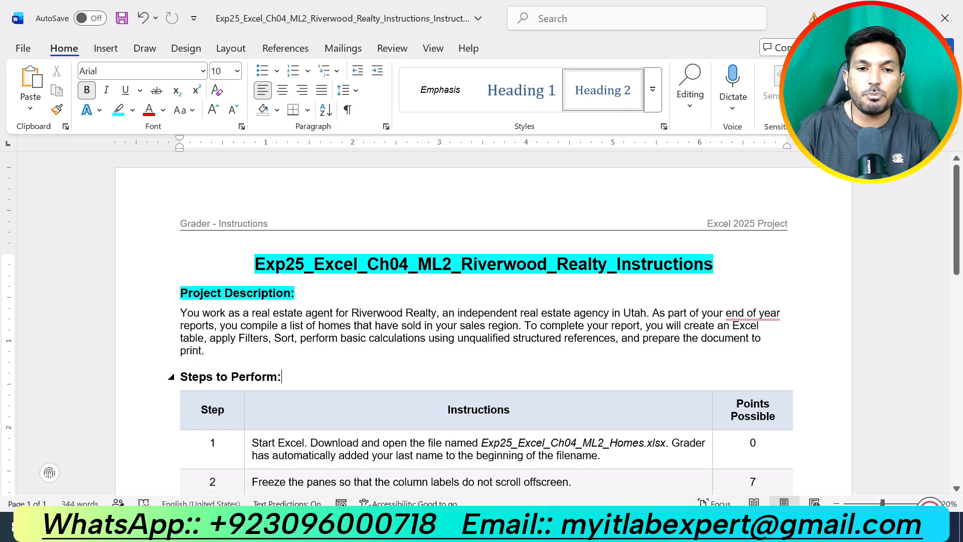
drag(284, 377, 182, 377)
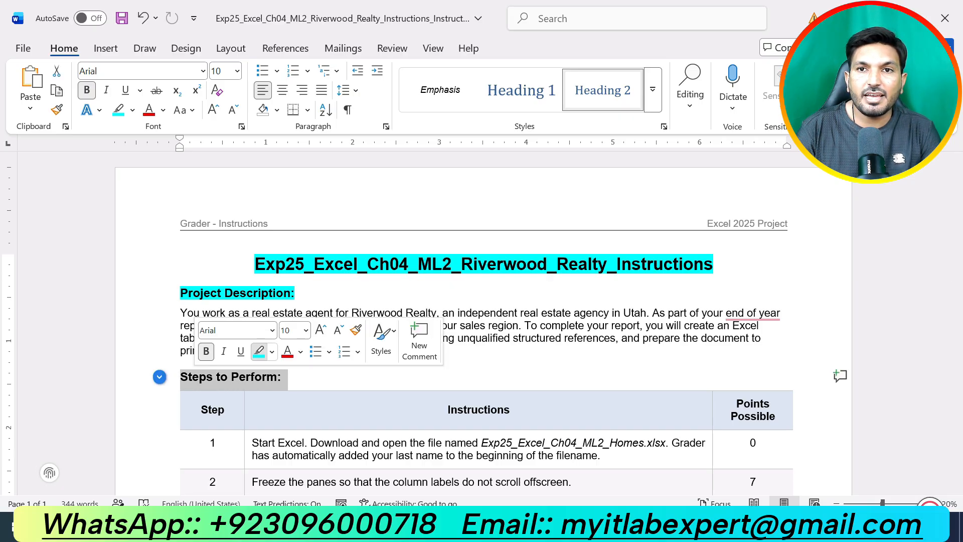
click(258, 351)
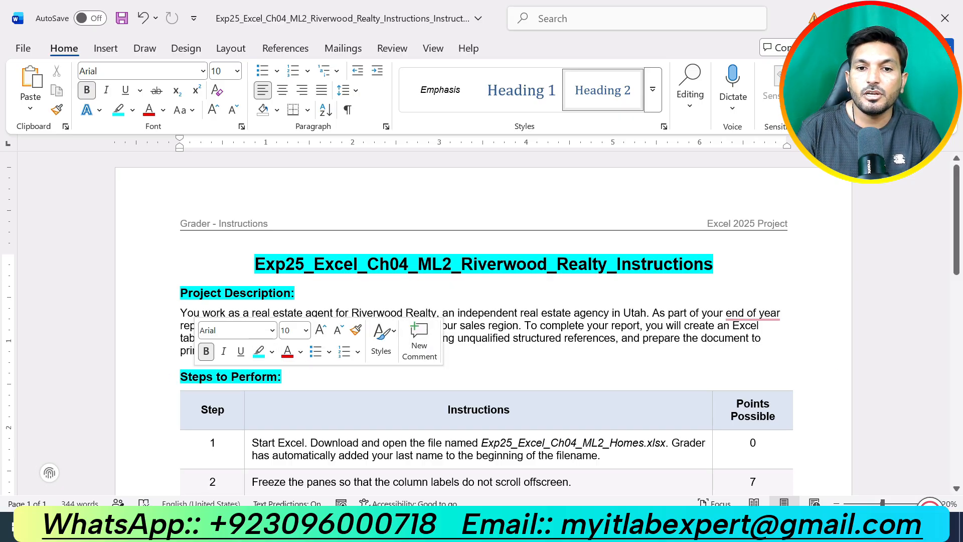
click(181, 362)
Highlight the step 1 instruction about opening Exp25_Excel_Ch04_ML2_Homes.xlsx in yellow
scroll(483, 323, down, 7)
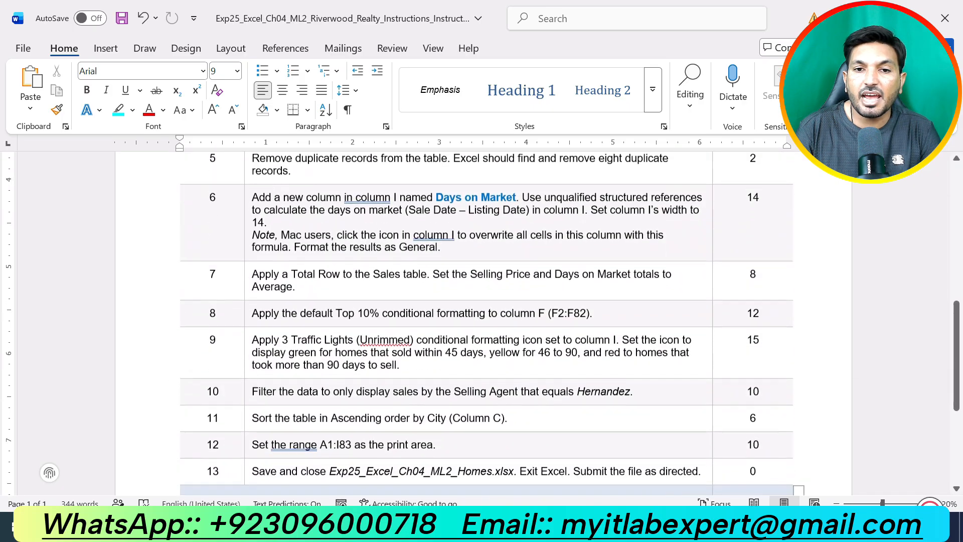
scroll(483, 323, down, 3)
scroll(483, 323, up, 12)
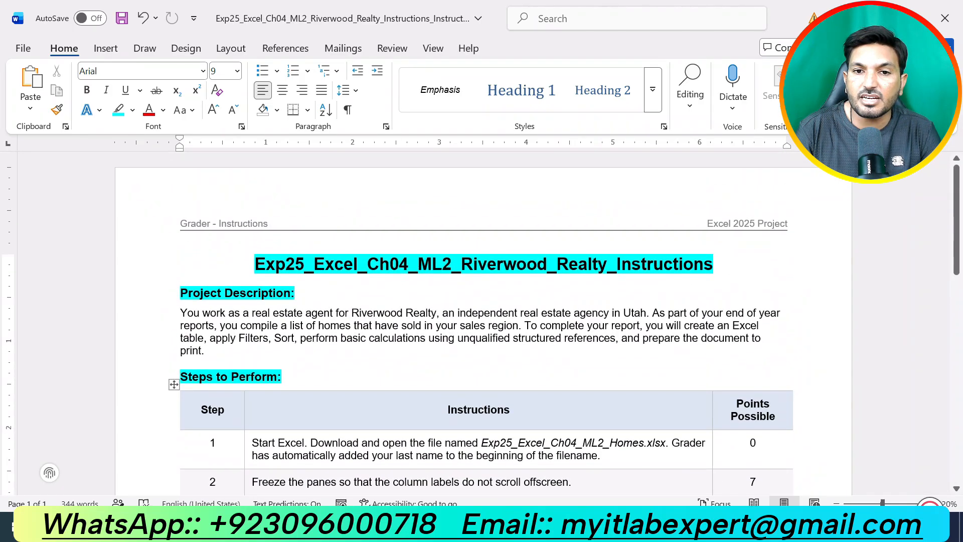
scroll(484, 323, down, 1)
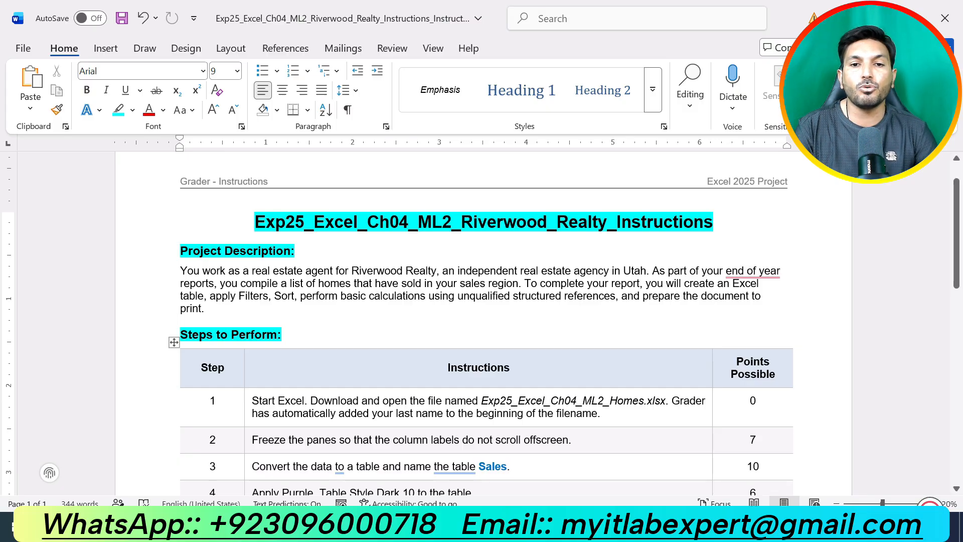
drag(601, 413, 252, 400)
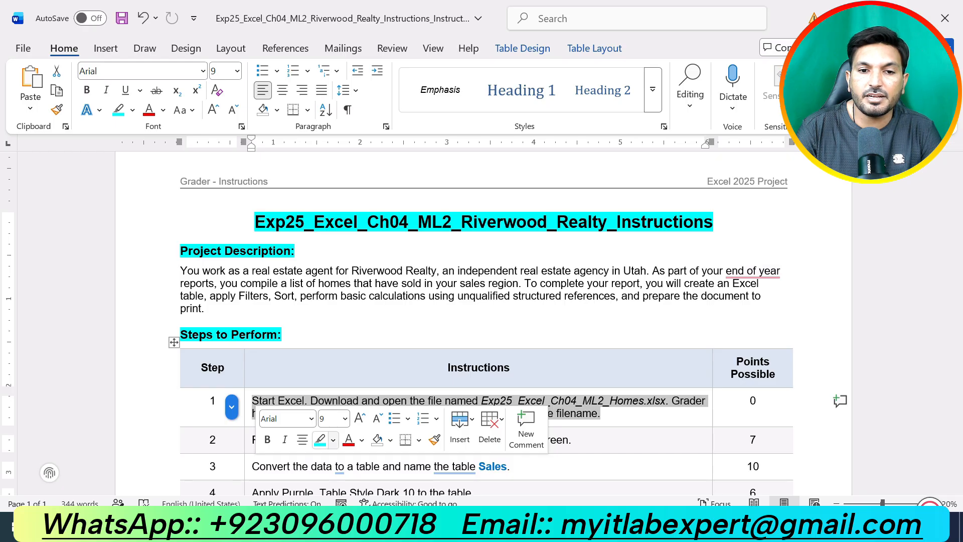
click(333, 440)
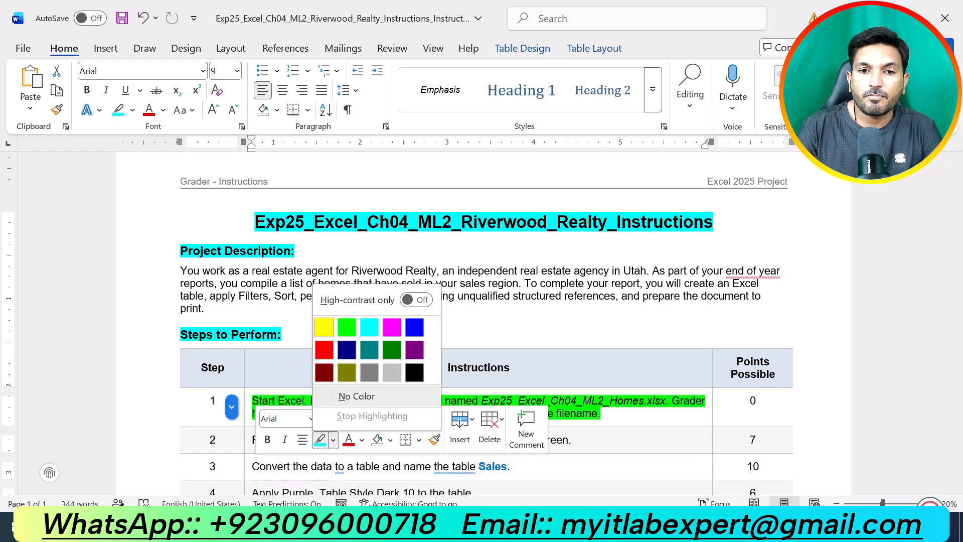
click(324, 327)
click(602, 413)
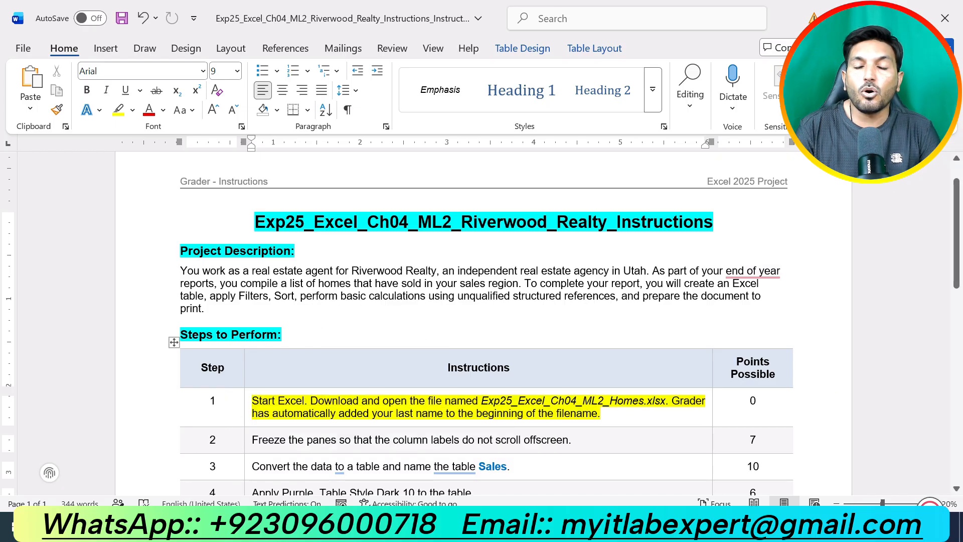
Switch to Excel and view the Sales Data worksheet of the homes workbook
scroll(481, 321, down, 2)
scroll(482, 321, up, 1)
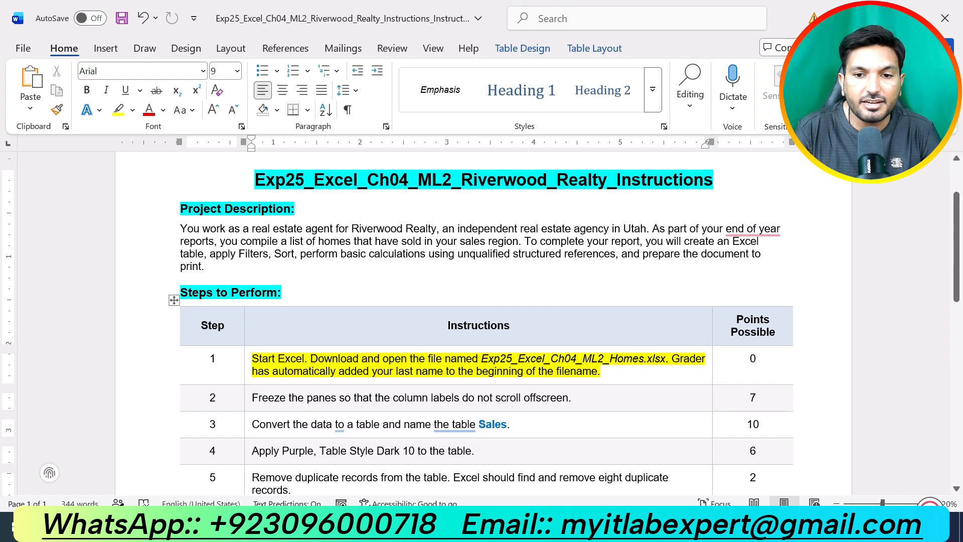
key(alt+Tab)
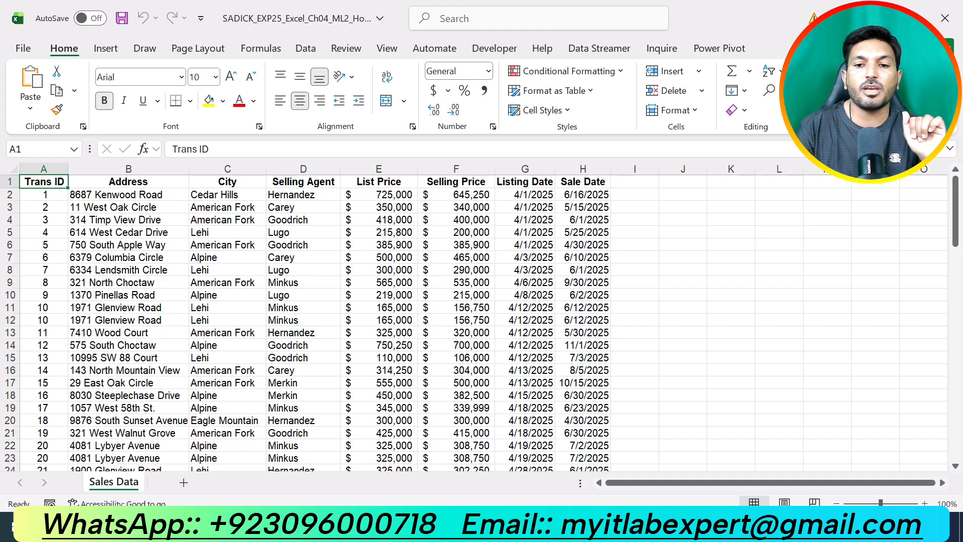
Return to the Word instructions and highlight the step 2 instruction about freezing the panes in yellow
key(alt+Tab)
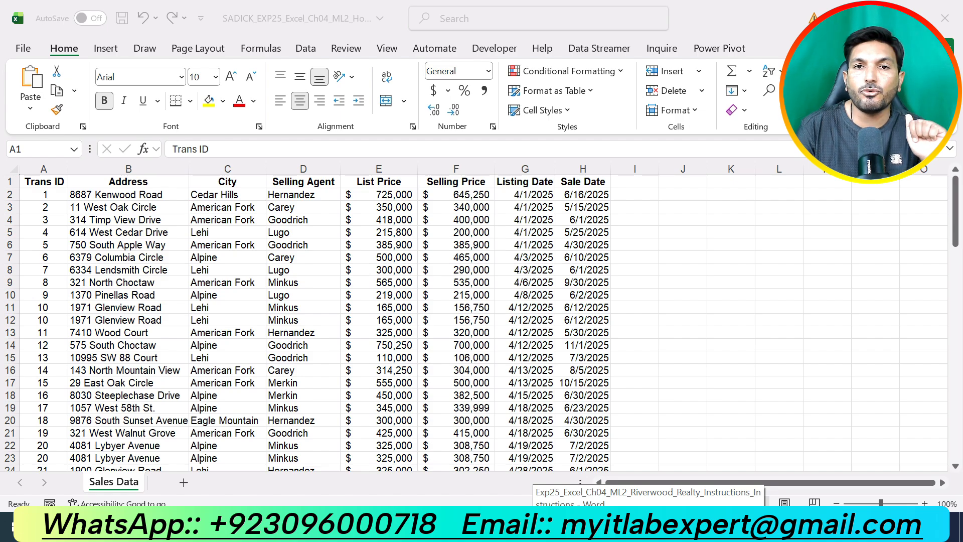
click(648, 525)
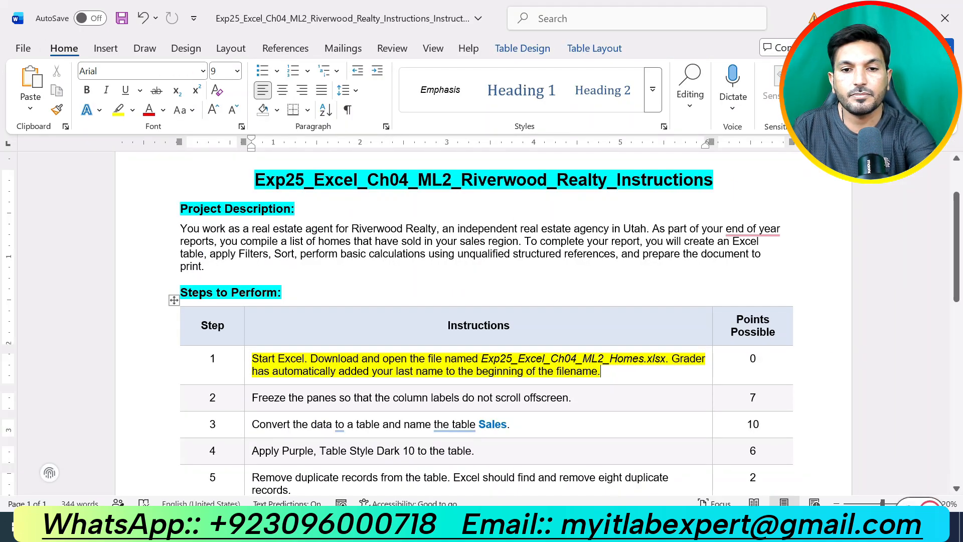
drag(571, 397, 251, 397)
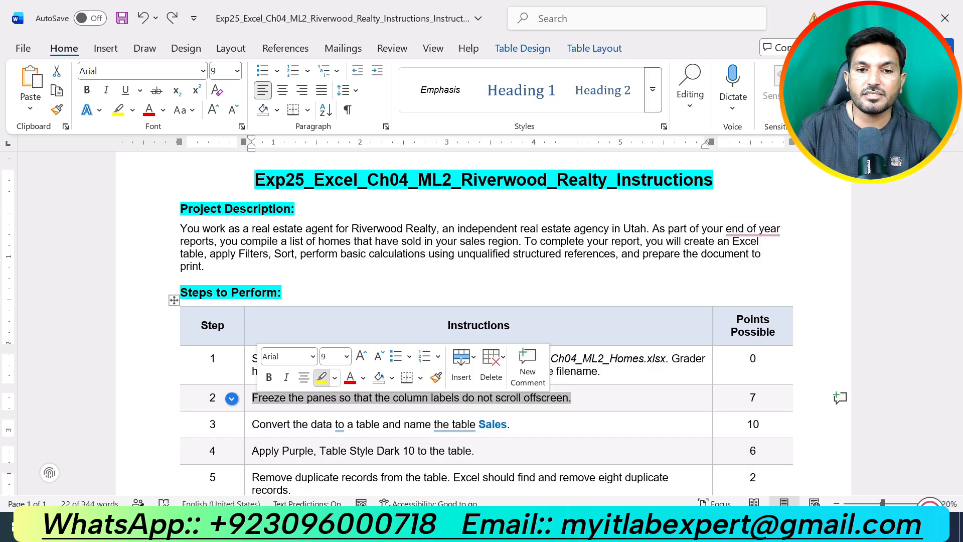
click(321, 377)
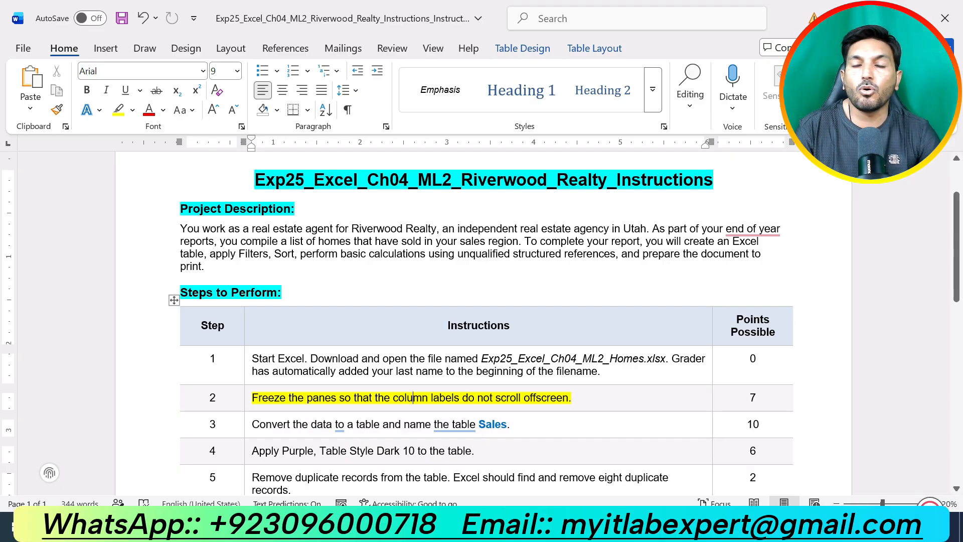
Switch to Excel, select the column labels in row 1 of Sales Data, and compare them with the step 2 instruction in Word
key(alt+Tab)
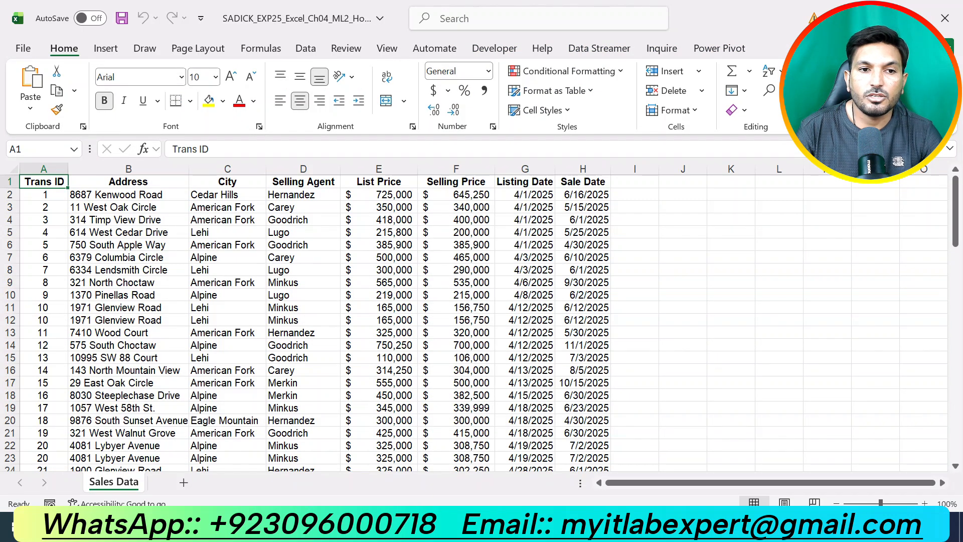
key(shift+Right)
key(shift+Right)
key(shift+Right)
key(shift+Right)
key(shift+Right)
key(shift+Right)
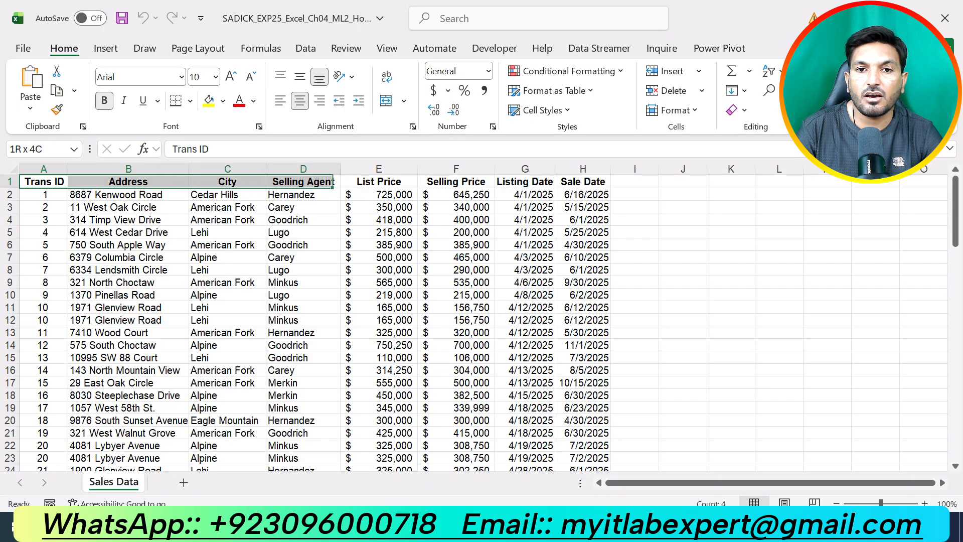
key(shift+Right)
key(shift+Right)
key(shift+Right)
key(shift+Right)
key(shift+Right)
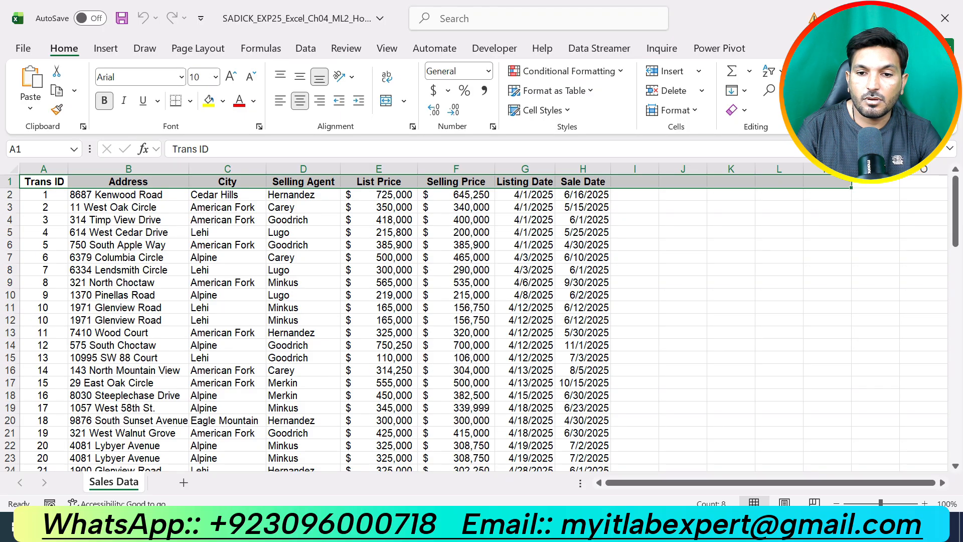
key(alt+Tab)
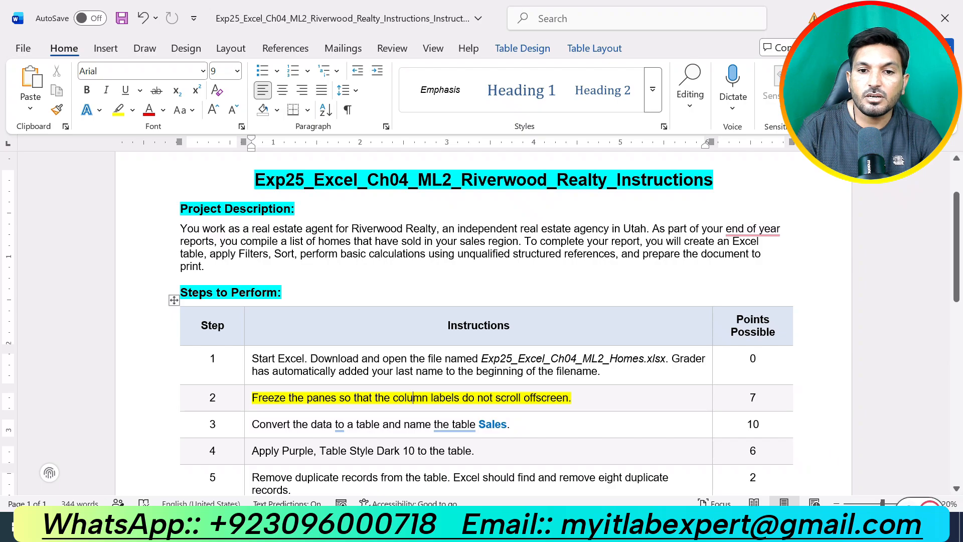
key(alt+Tab)
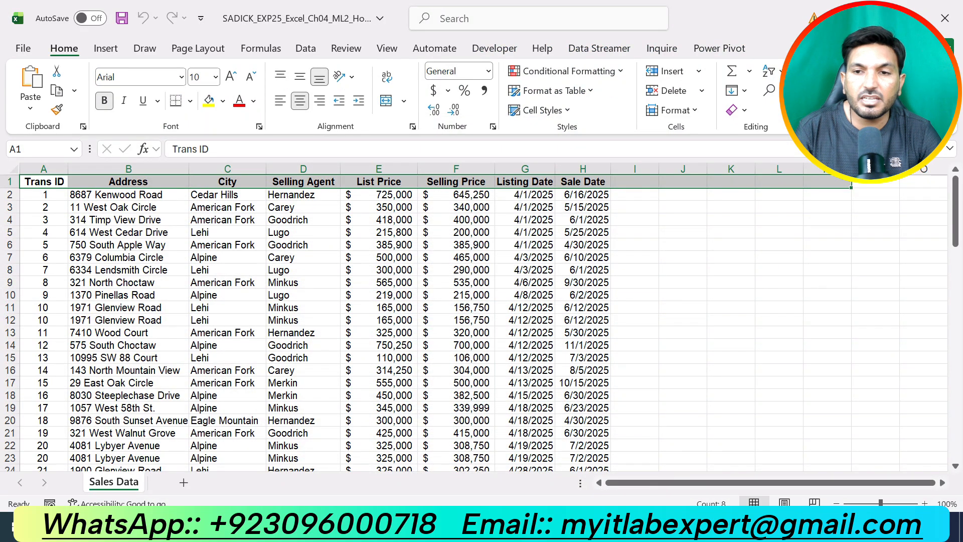
Examine the Sales Data records from first to last, checking whether the column labels stay in view
click(682, 269)
scroll(683, 270, down, 7)
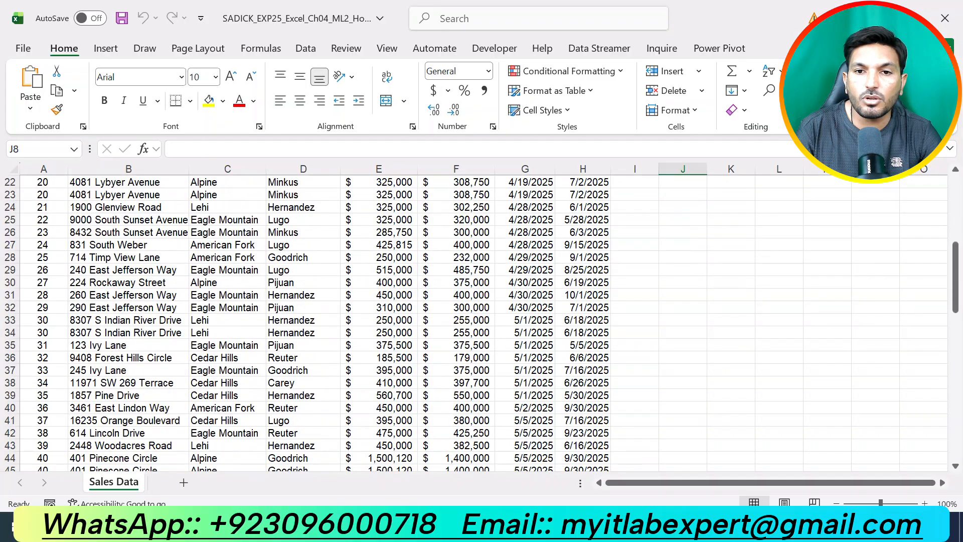
scroll(683, 270, down, 14)
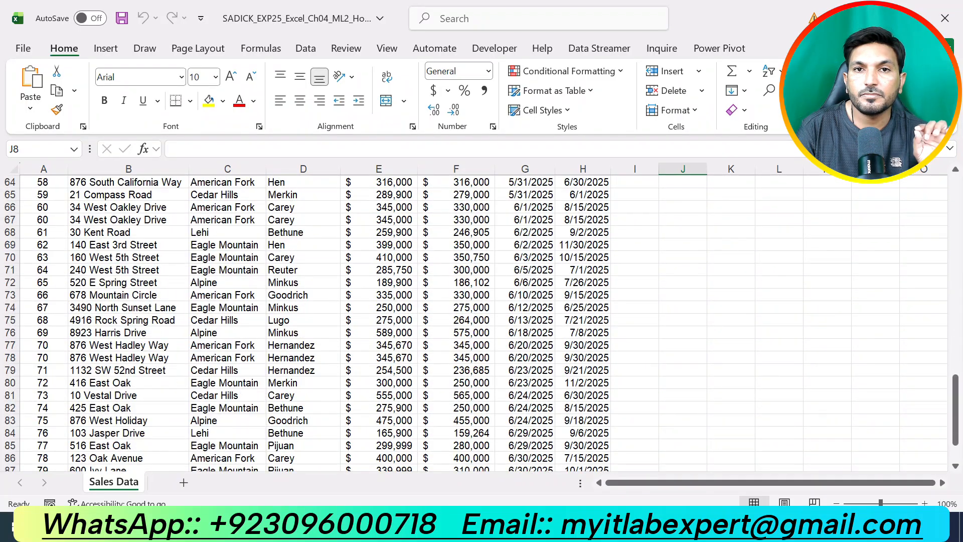
scroll(683, 270, up, 20)
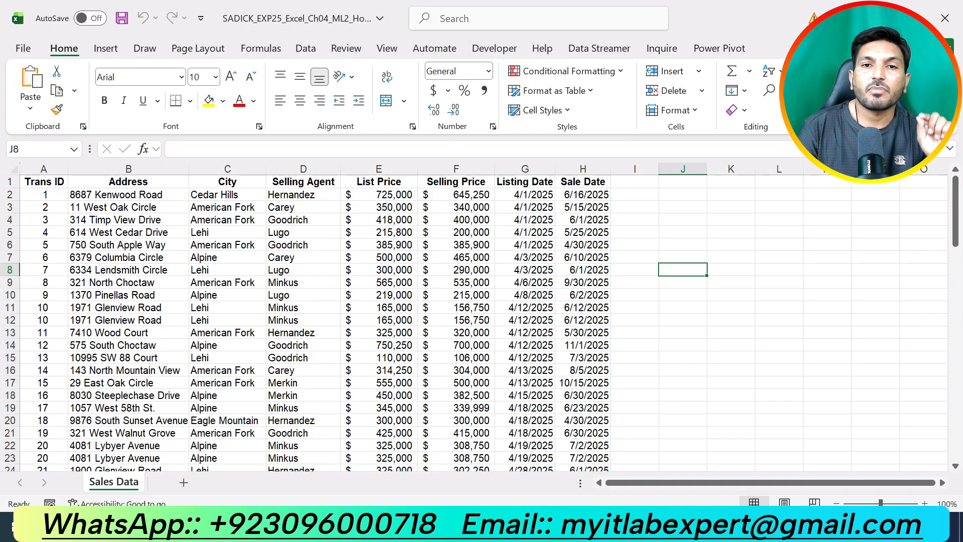
scroll(479, 323, down, 9)
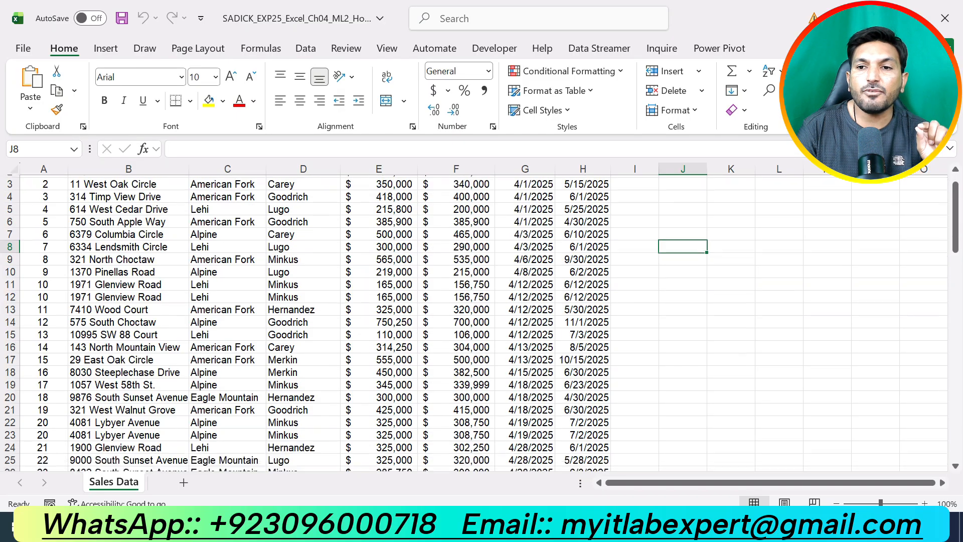
scroll(479, 322, down, 5)
scroll(479, 323, down, 6)
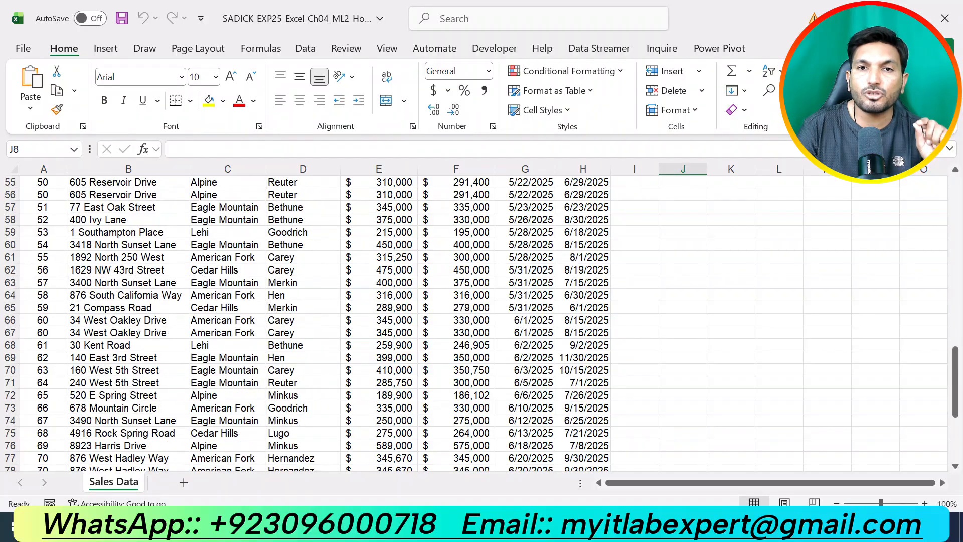
scroll(479, 323, up, 1)
scroll(479, 322, up, 16)
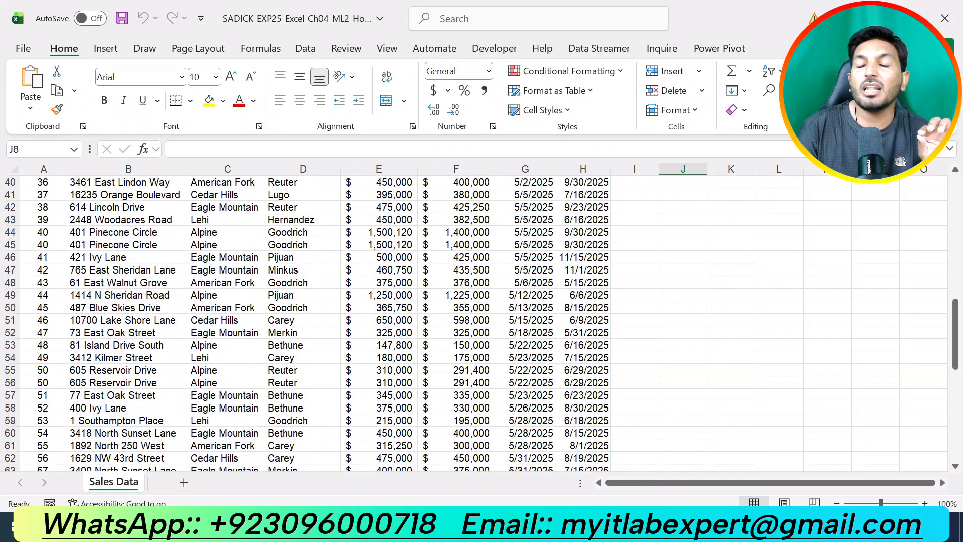
scroll(479, 322, up, 3)
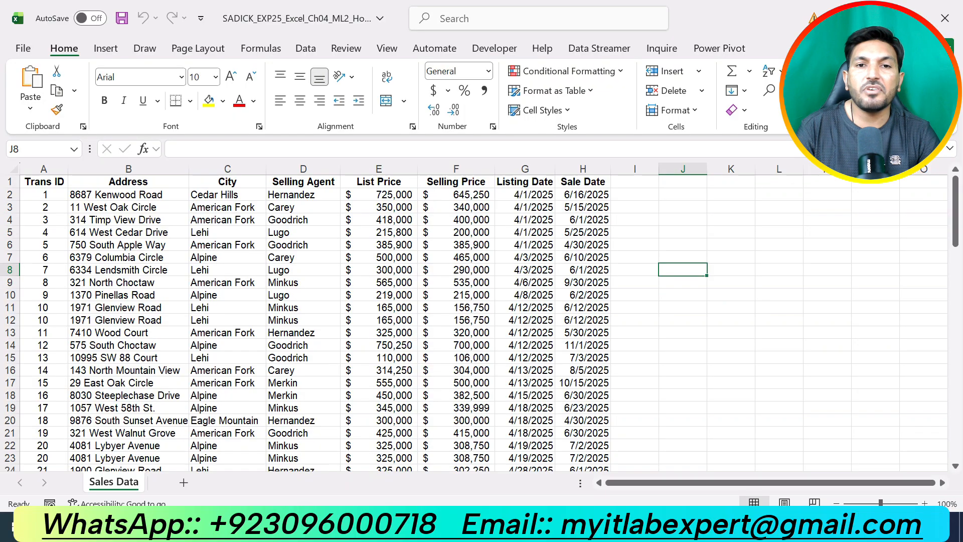
Freeze the top row of the Sales Data worksheet to keep the column labels in view
click(387, 48)
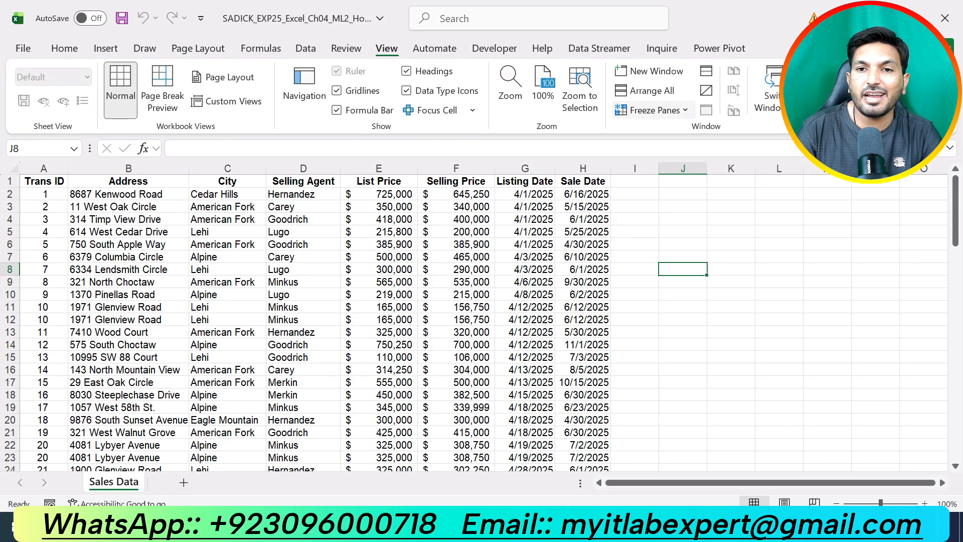
click(652, 110)
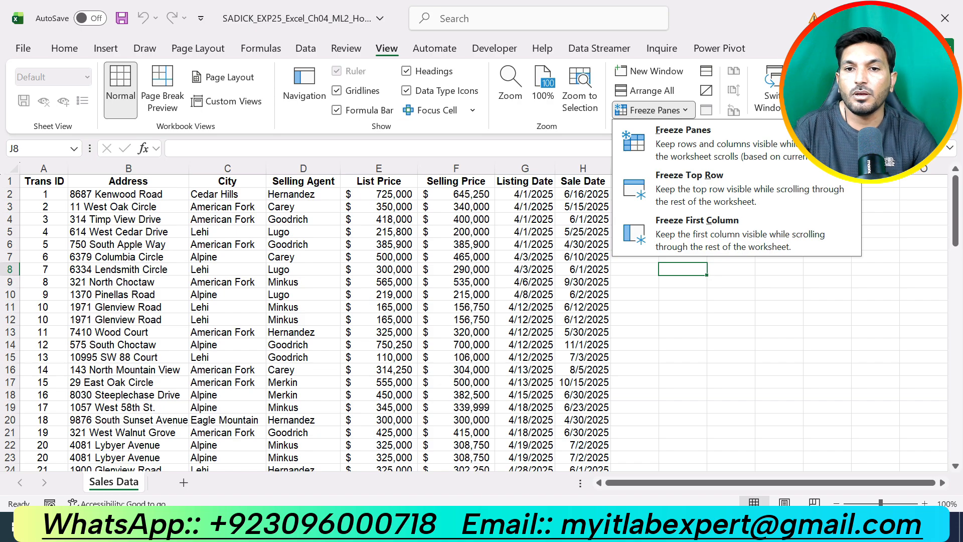
click(736, 188)
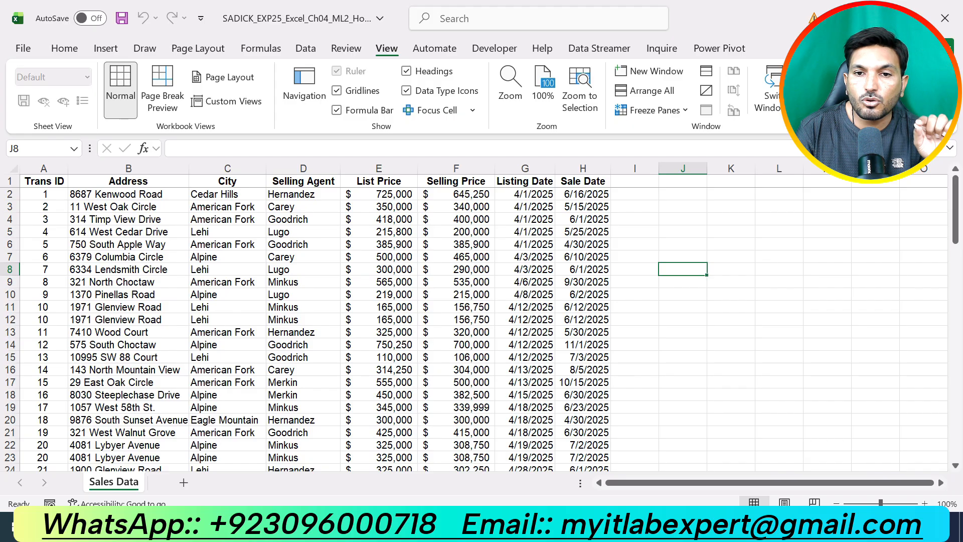
scroll(481, 321, down, 15)
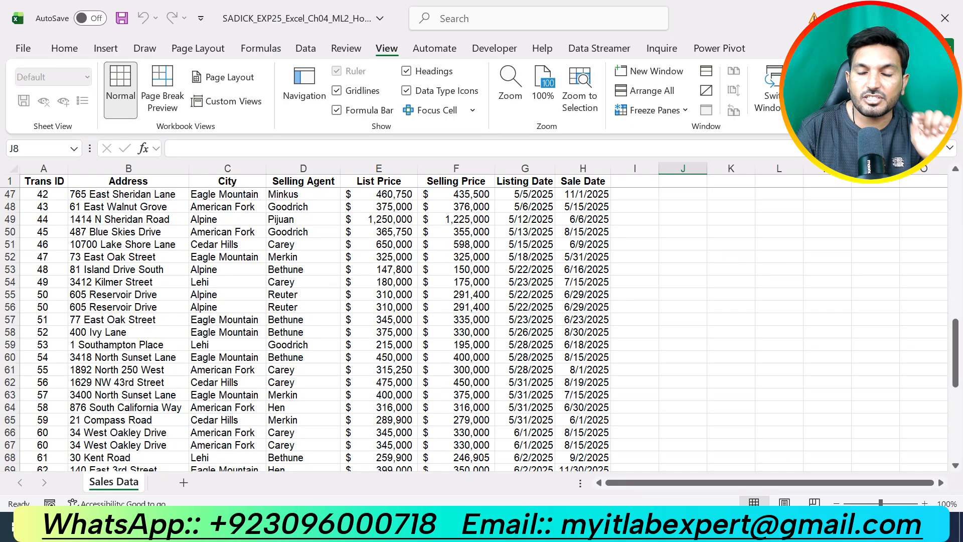
scroll(482, 321, down, 12)
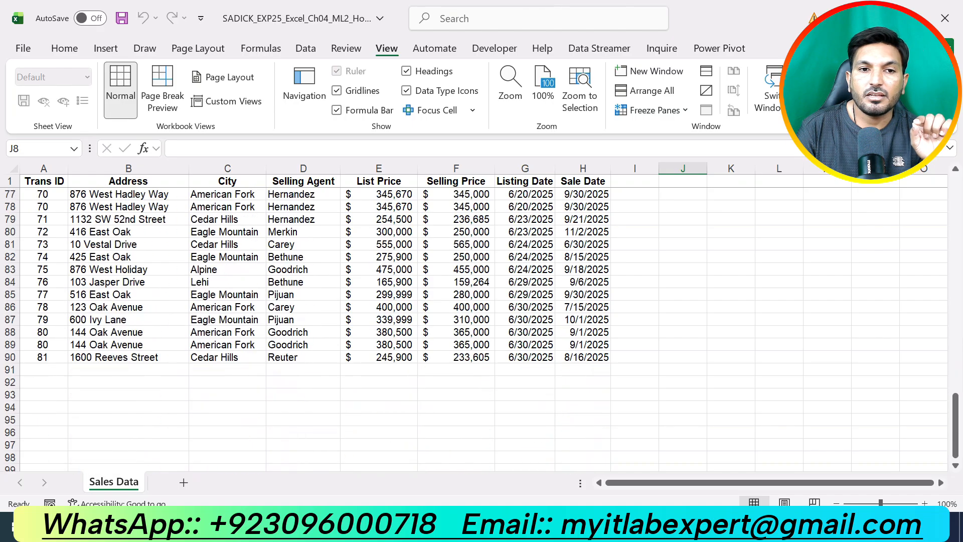
scroll(481, 321, up, 12)
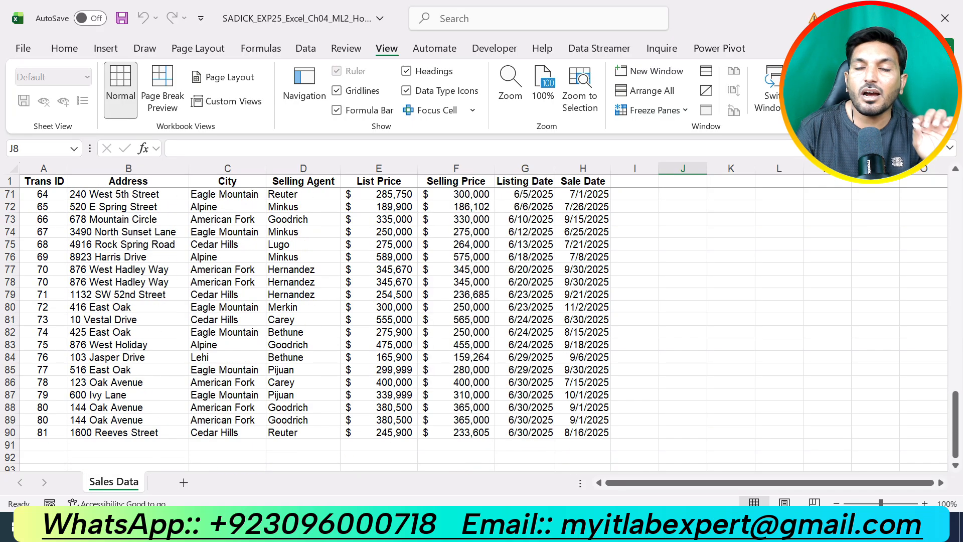
Look through the Sales Data records in both directions to check that the frozen column labels stay in view
scroll(482, 321, up, 15)
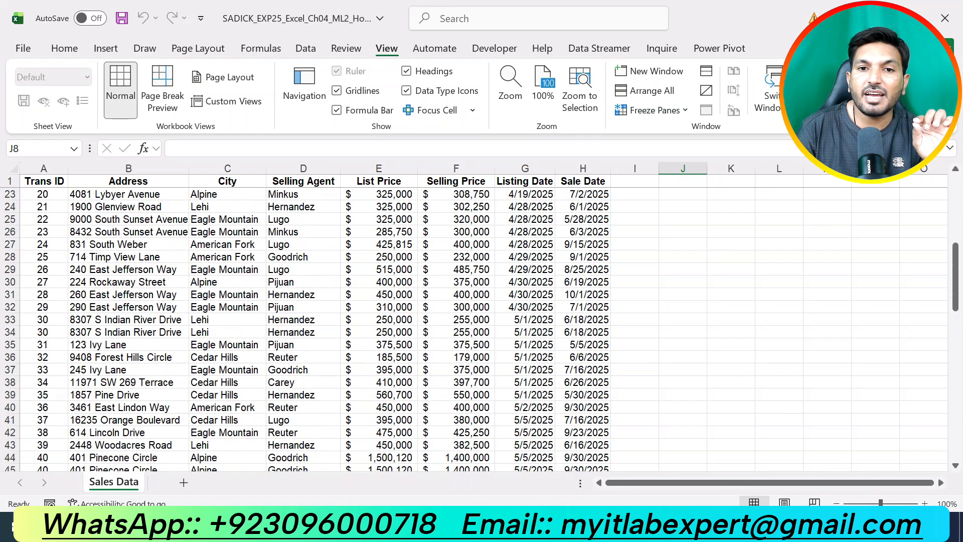
click(634, 307)
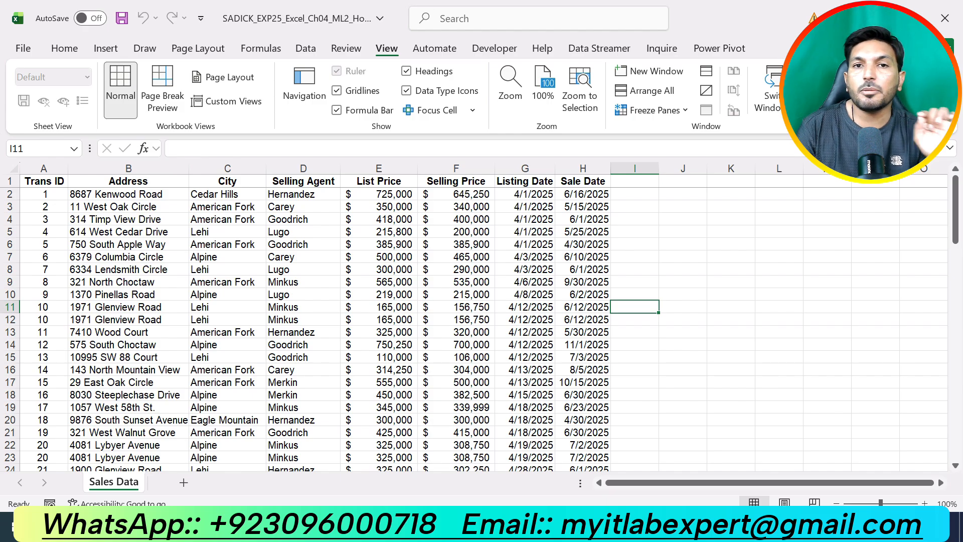
scroll(481, 326, down, 20)
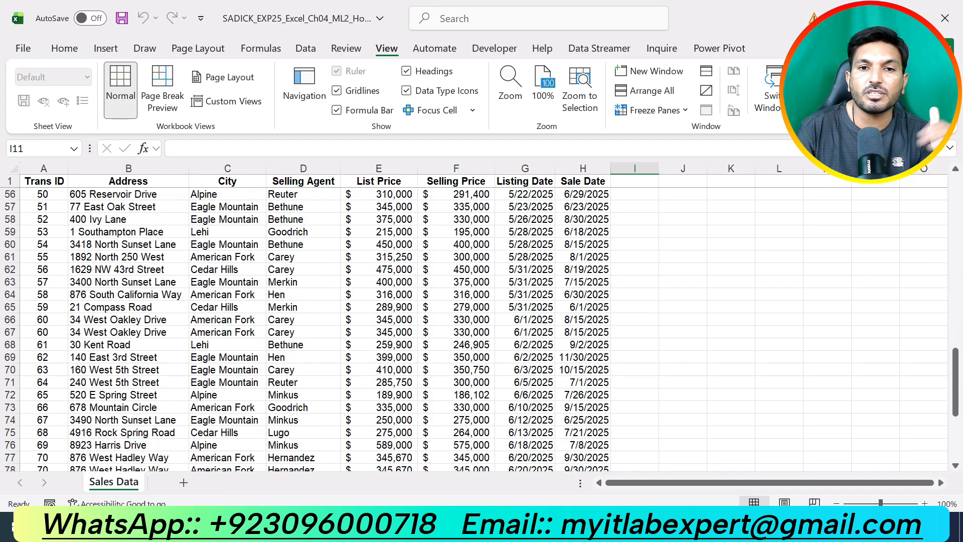
scroll(481, 326, up, 7)
scroll(482, 326, up, 20)
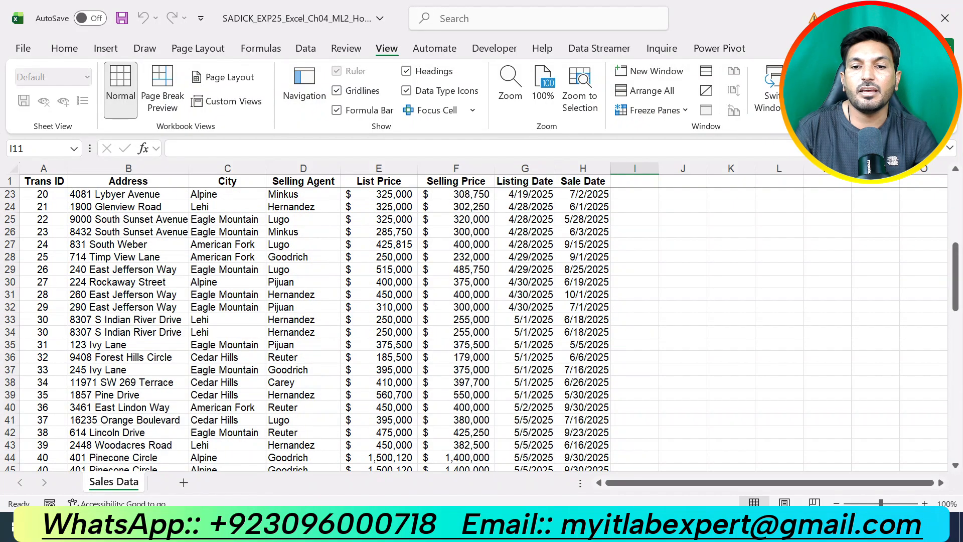
Switch to the Word instructions, remove the highlight from step 2, and highlight the step 3 instruction in yellow
key(alt+Tab)
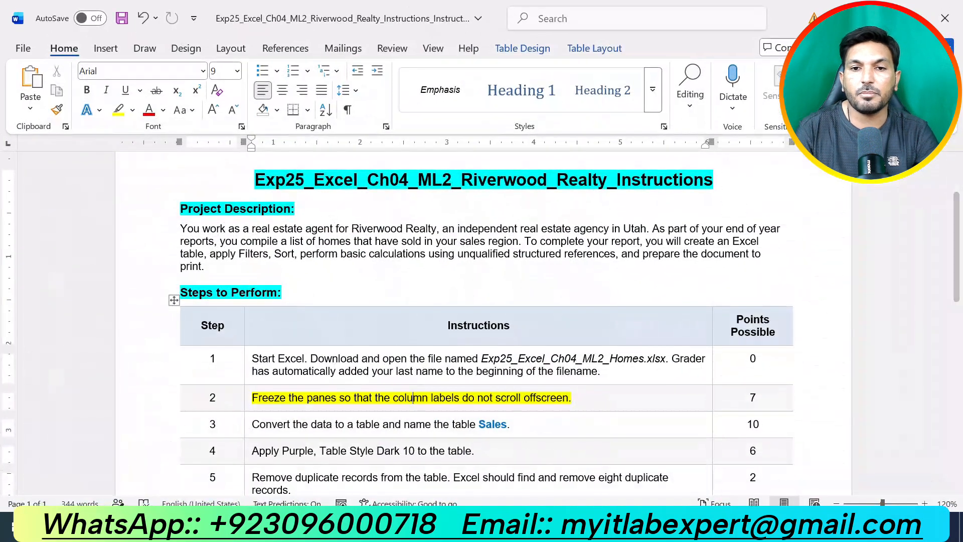
triple_click(412, 397)
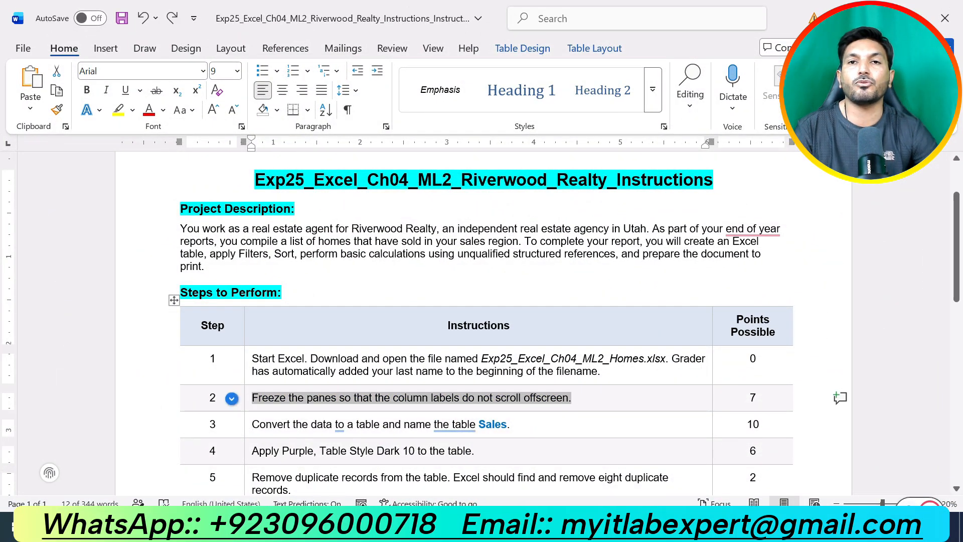
drag(510, 423, 252, 424)
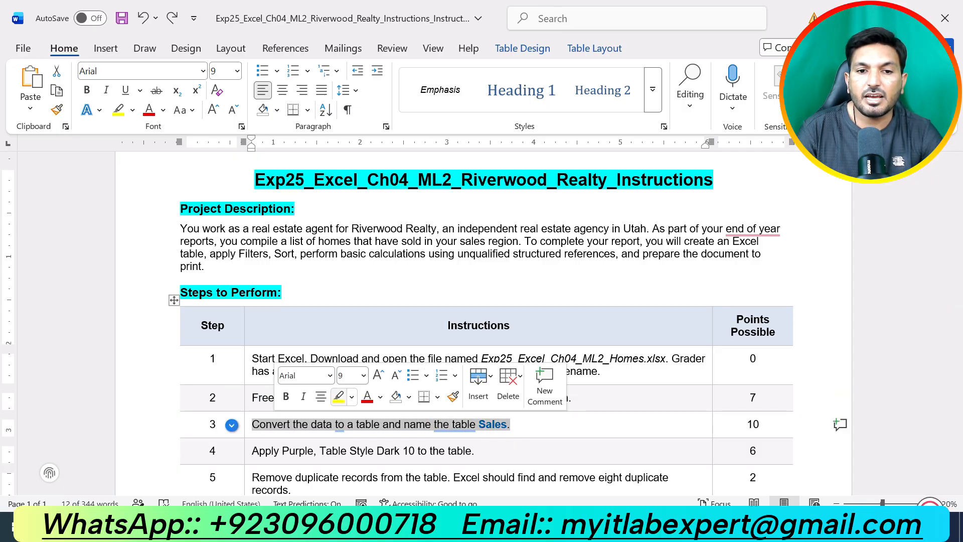
click(344, 396)
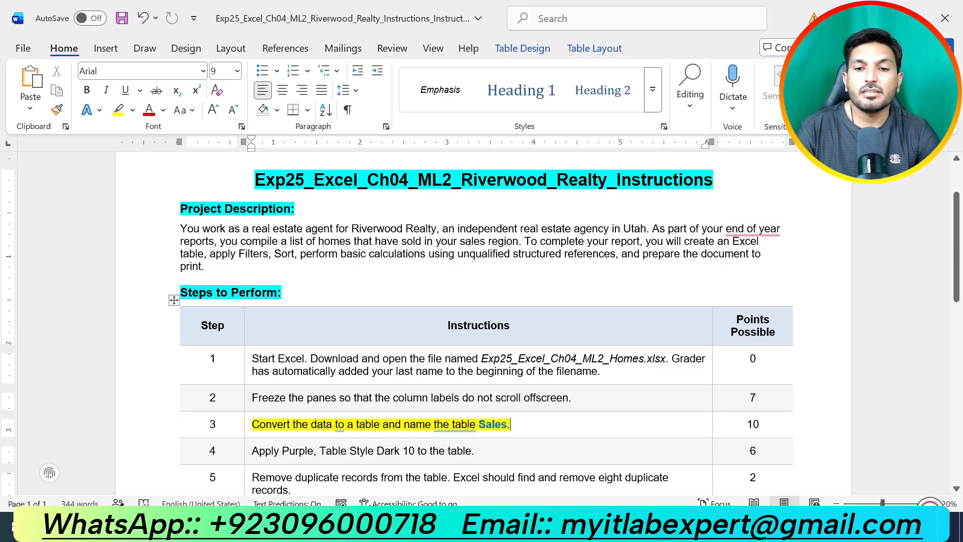
Switch to Excel and convert the Sales Data range A1:H90 to a table with headers
key(alt+Tab)
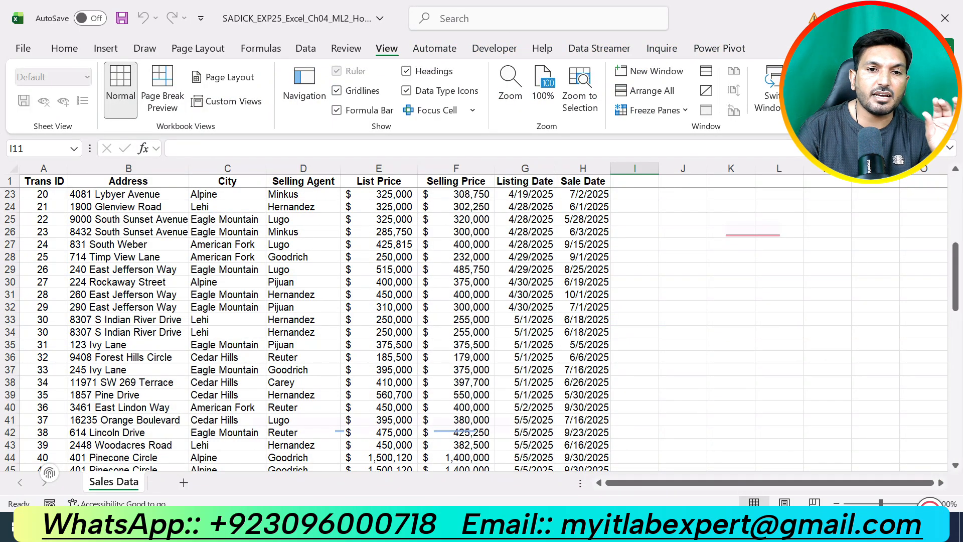
click(227, 332)
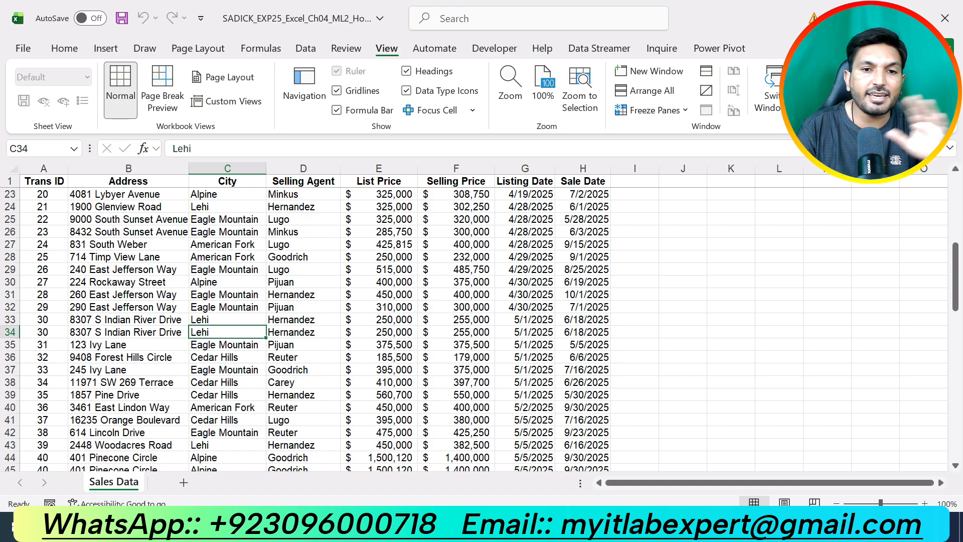
click(456, 320)
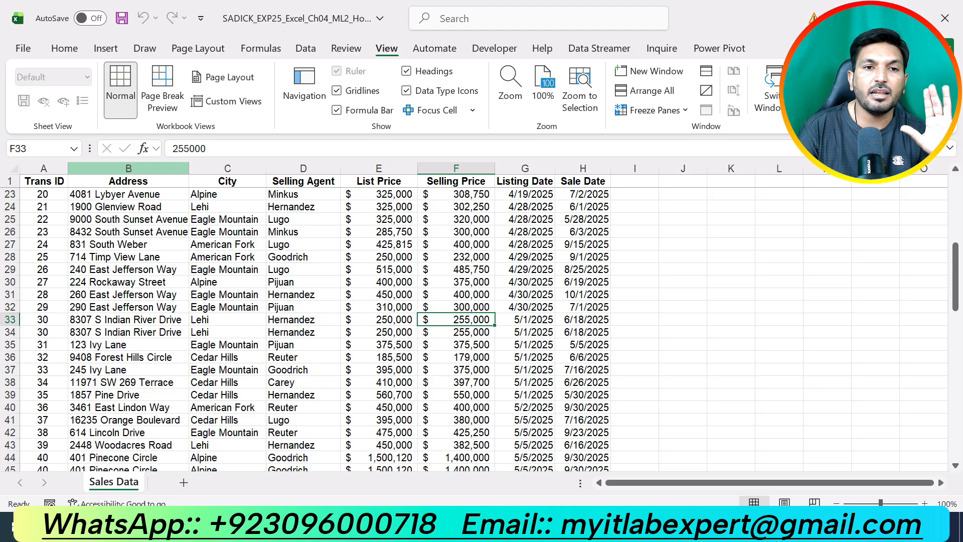
click(105, 49)
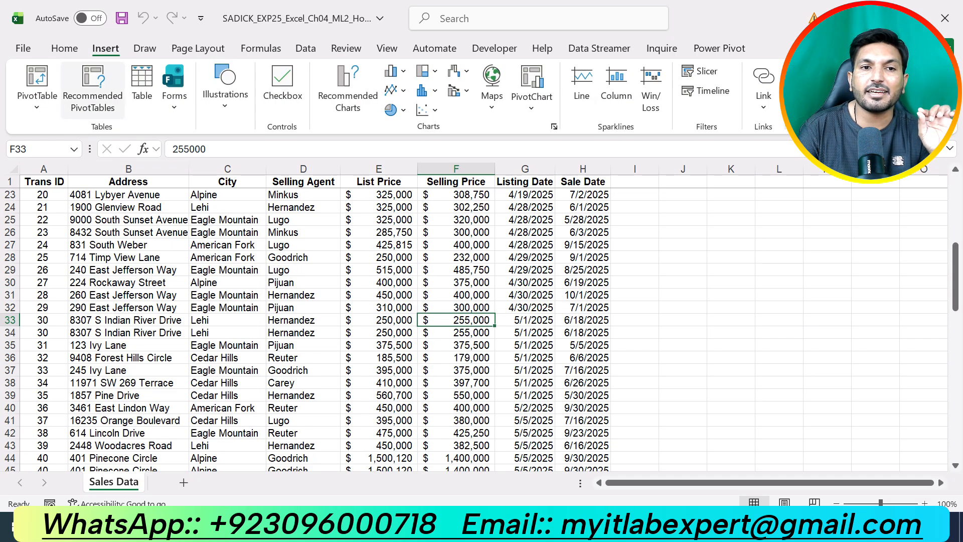
click(141, 85)
scroll(315, 326, up, 18)
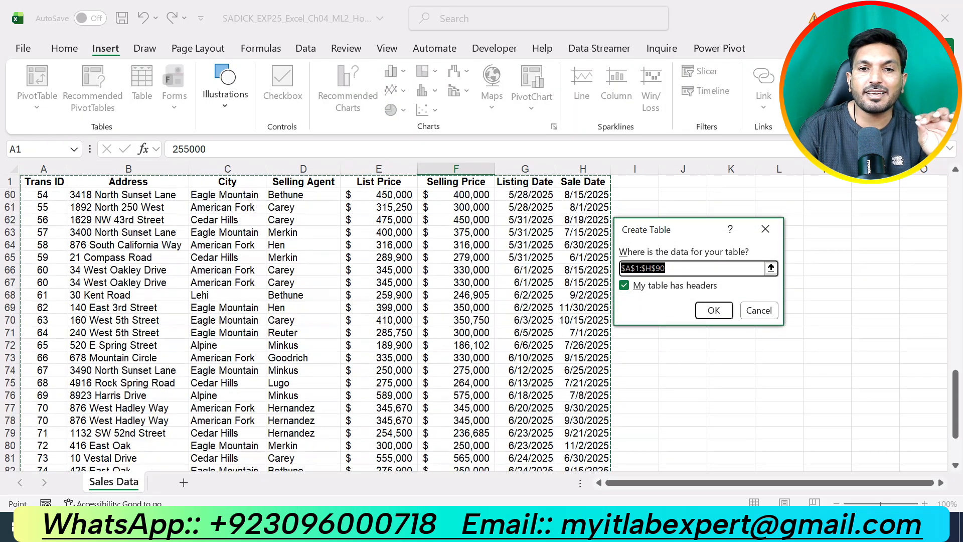
scroll(315, 326, up, 4)
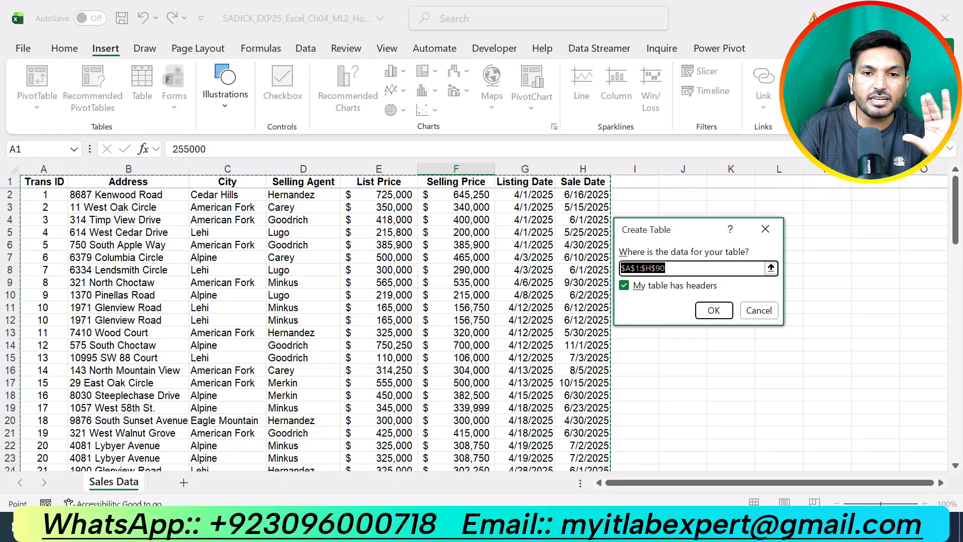
scroll(315, 326, down, 19)
scroll(315, 326, down, 9)
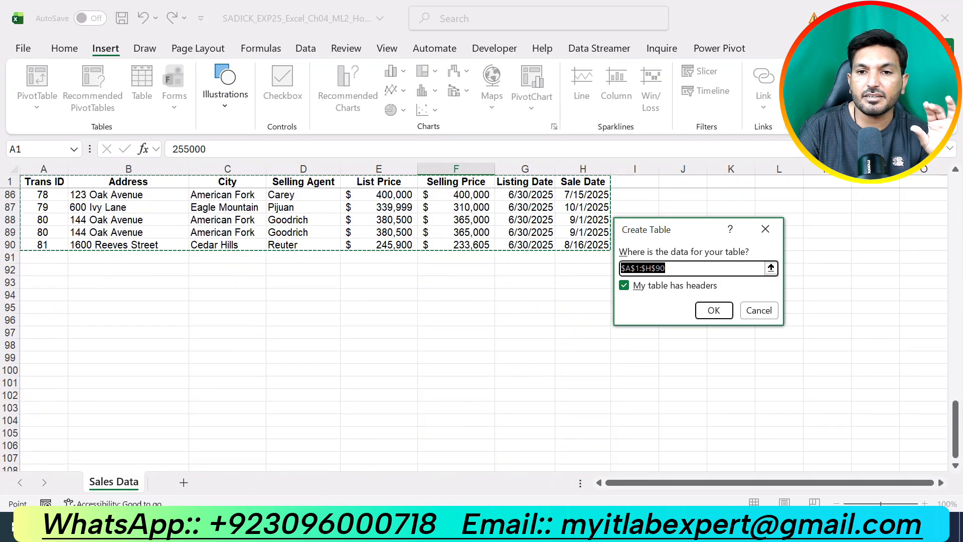
click(714, 310)
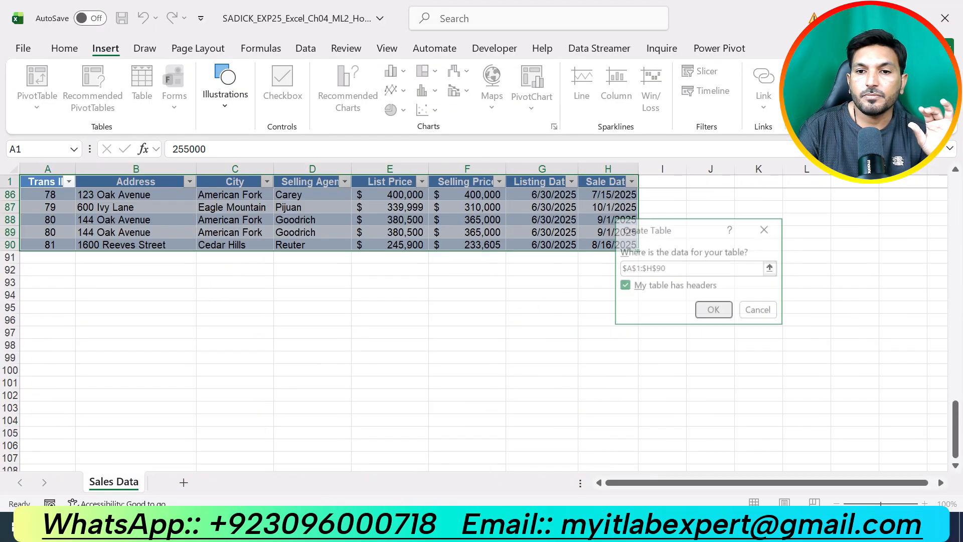
scroll(321, 326, up, 20)
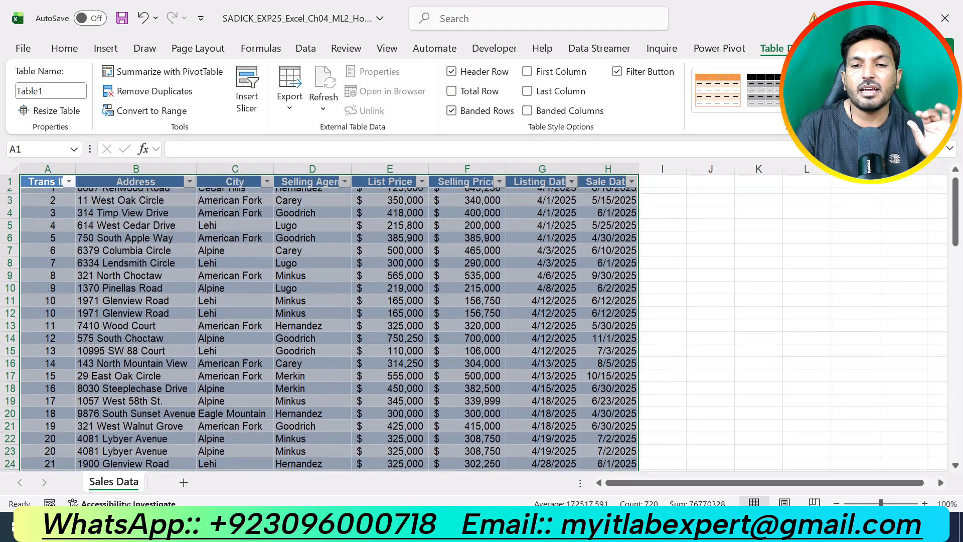
click(711, 320)
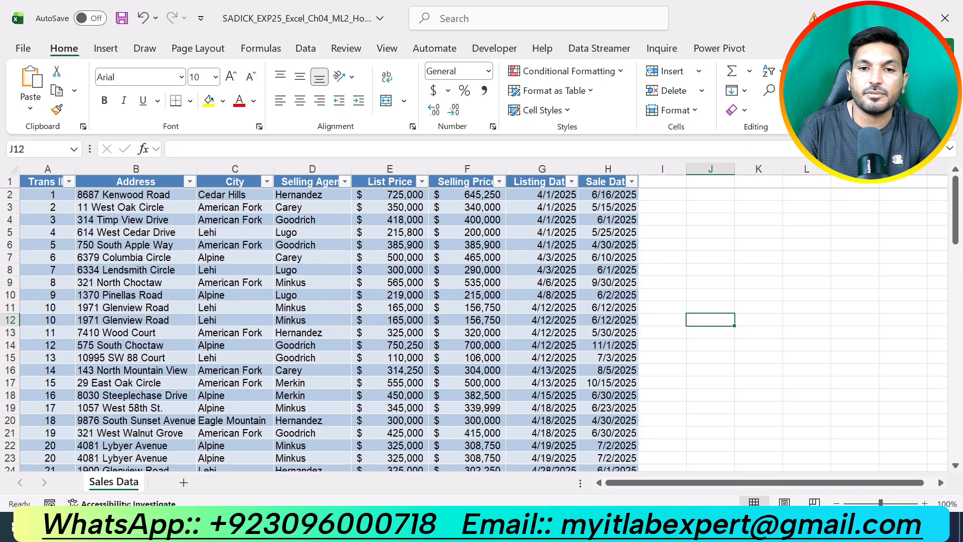
Name the new table on the Sales Data worksheet Sales
click(312, 345)
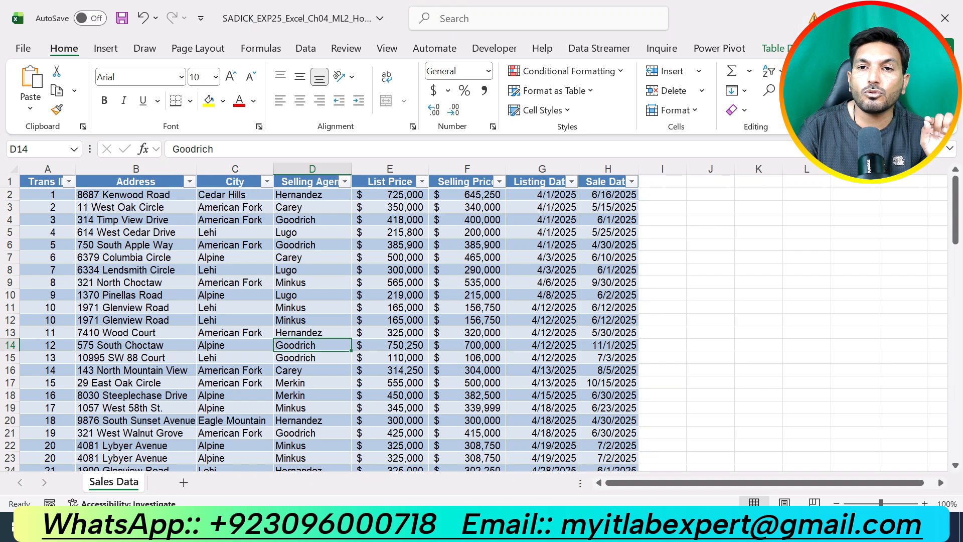
click(802, 49)
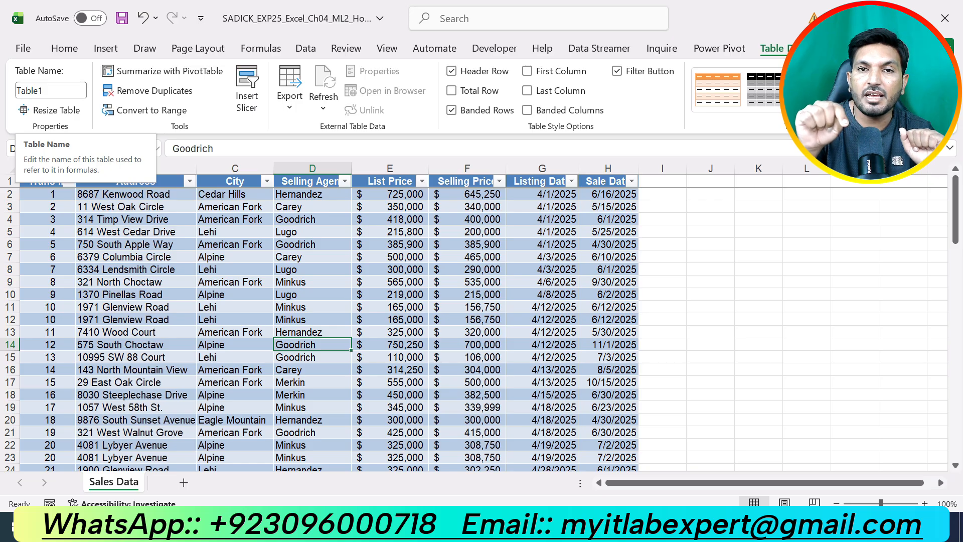
click(50, 91)
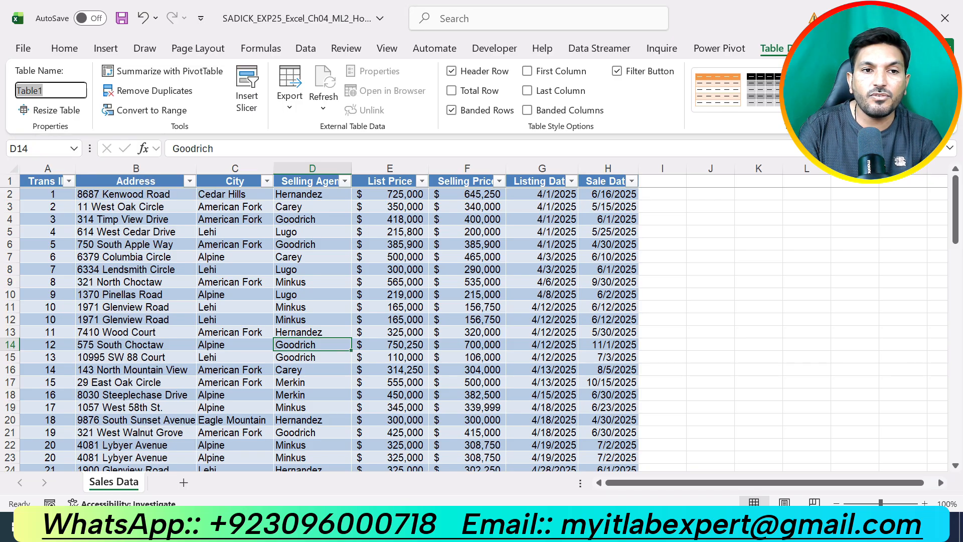
key(BackSpace)
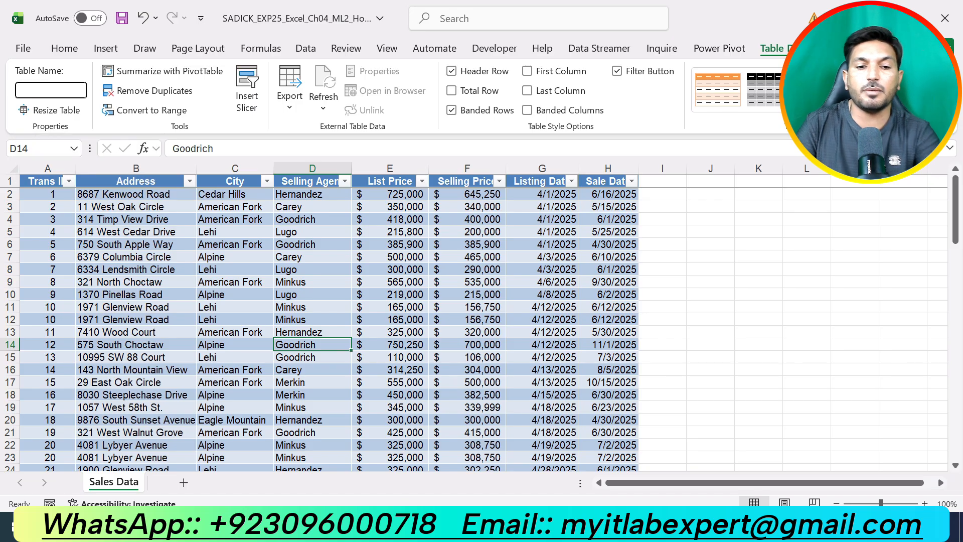
text(Sa)
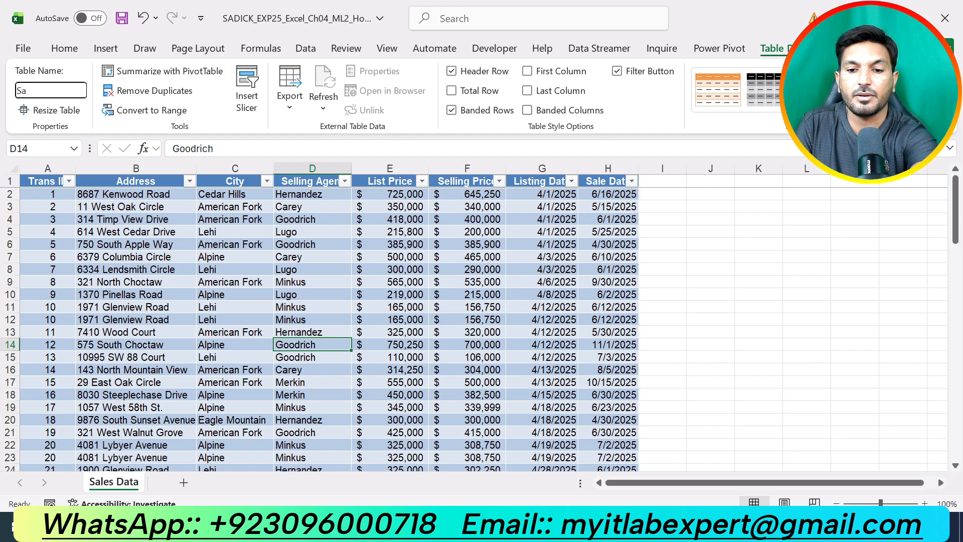
text(les)
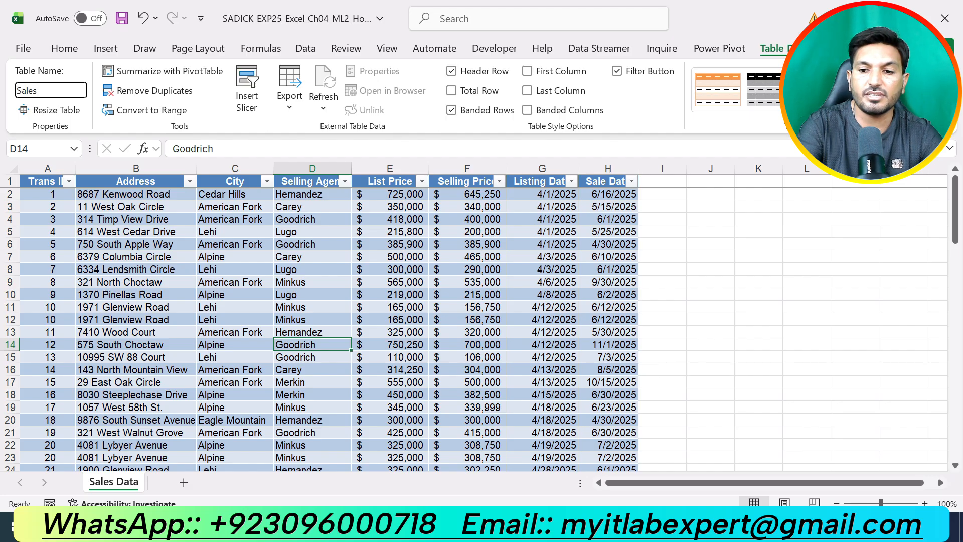
key(Return)
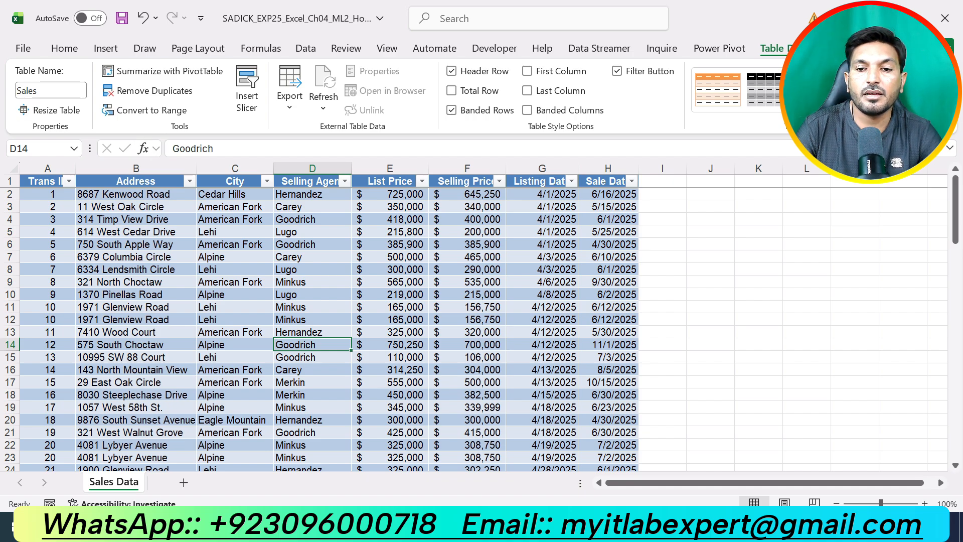
Return to the Word instructions, undo the step 3 highlight, and highlight the step 4 table style instruction in yellow
key(alt+Tab)
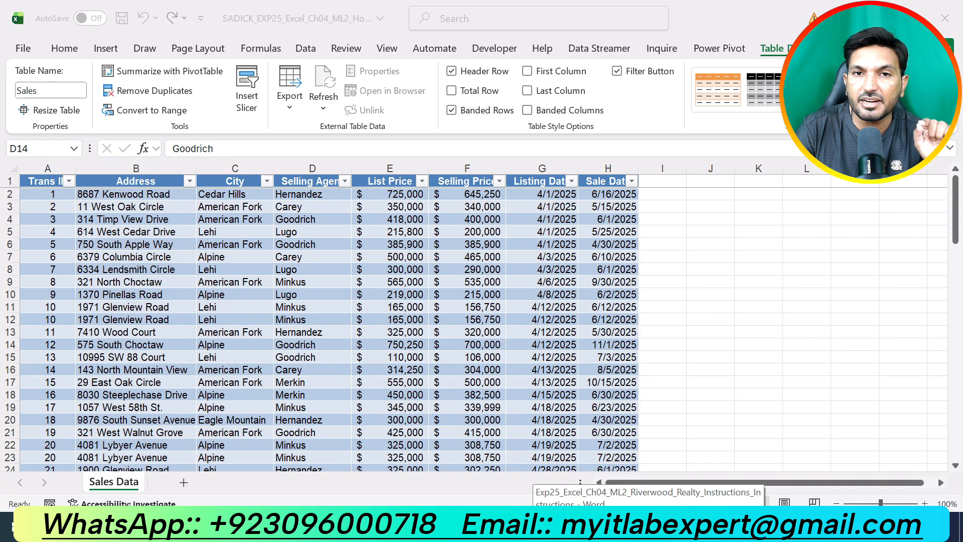
key(alt+Tab)
key(alt+Tab)
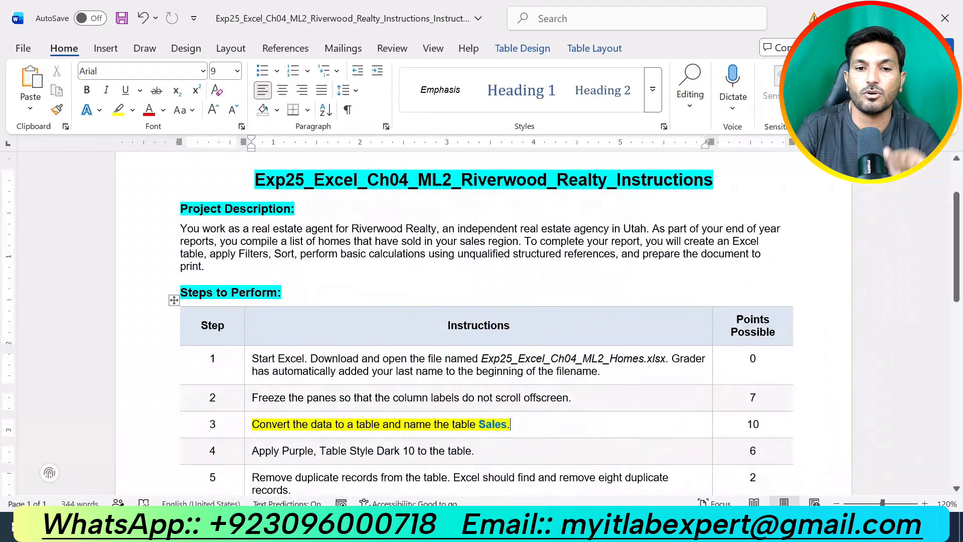
key(ctrl+z)
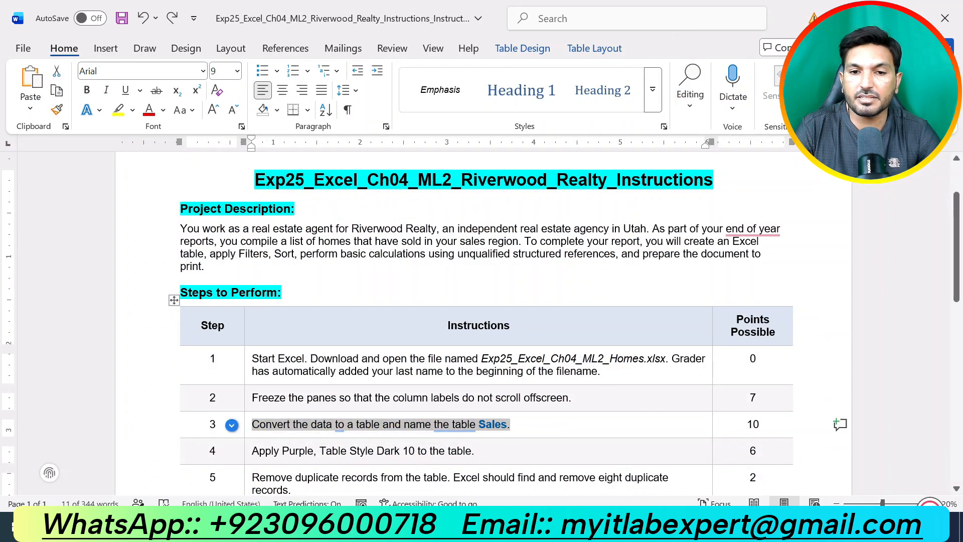
click(475, 450)
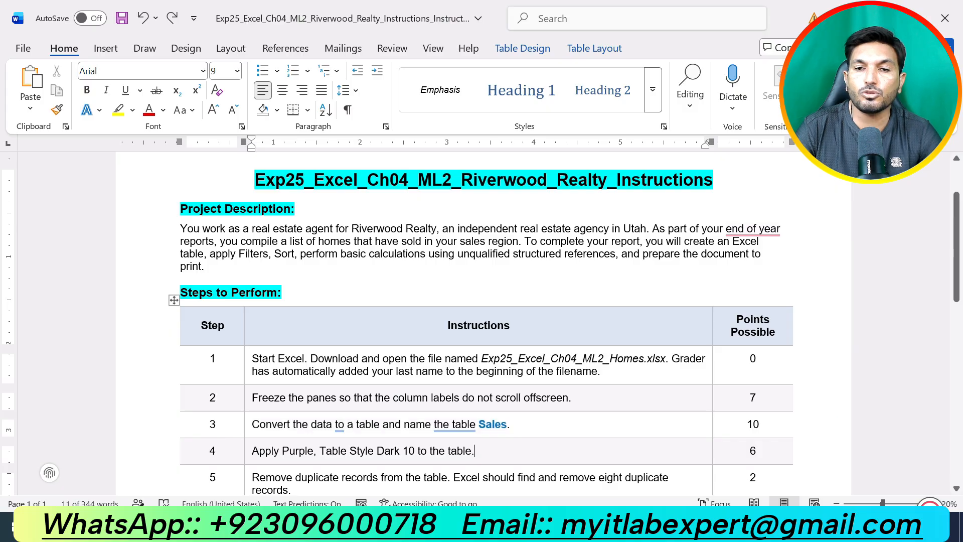
drag(475, 451, 296, 453)
click(372, 423)
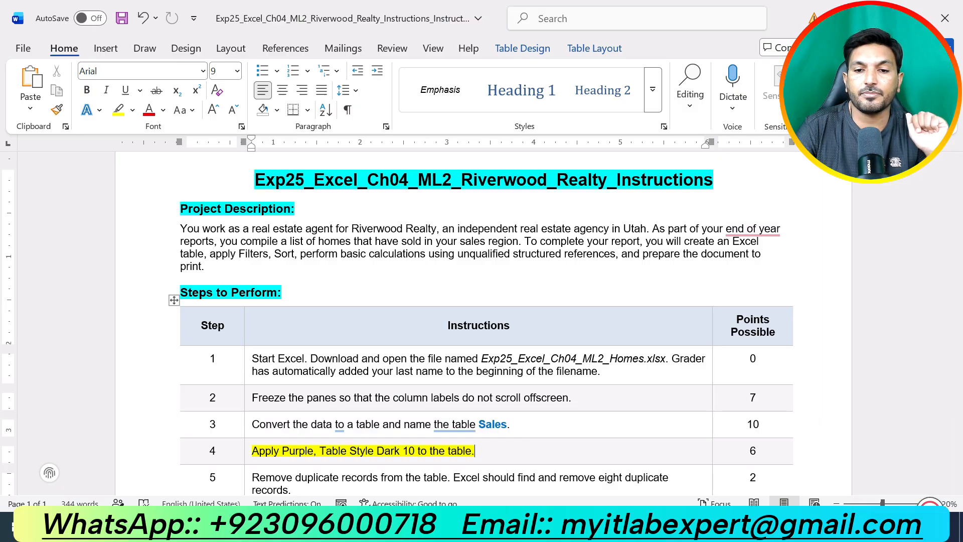
Switch to Excel and apply the Purple, Table Style Dark 10 style to the Sales table
key(alt+Tab)
click(235, 244)
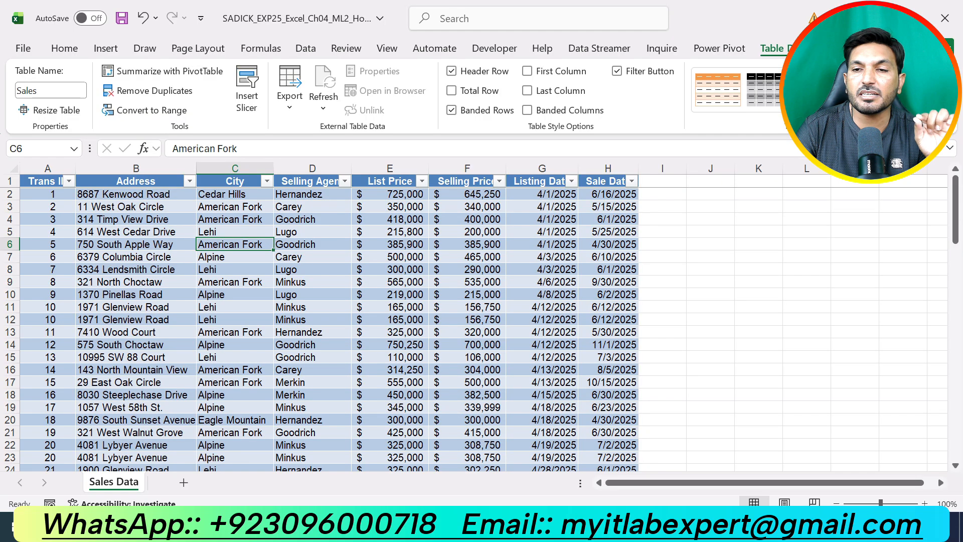
click(920, 105)
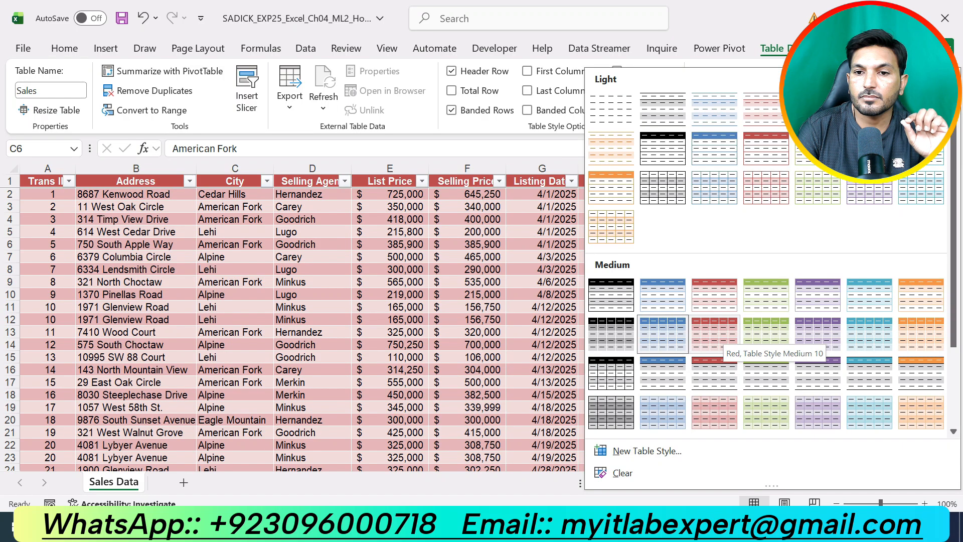
scroll(714, 341, down, 2)
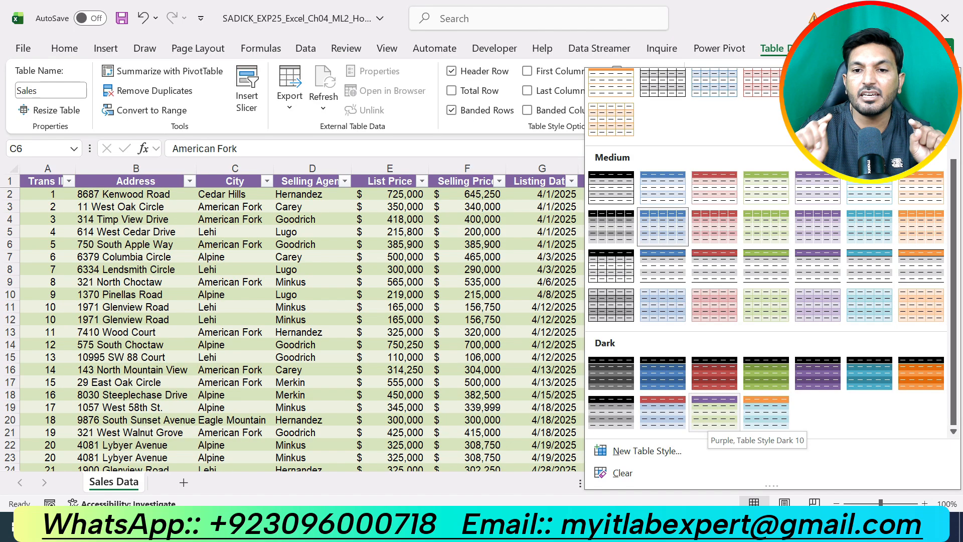
click(714, 412)
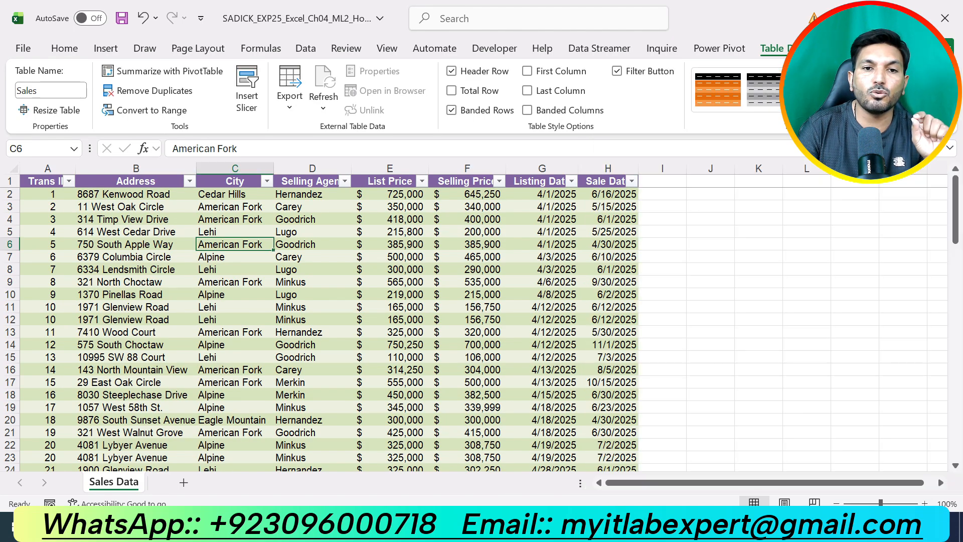
click(806, 382)
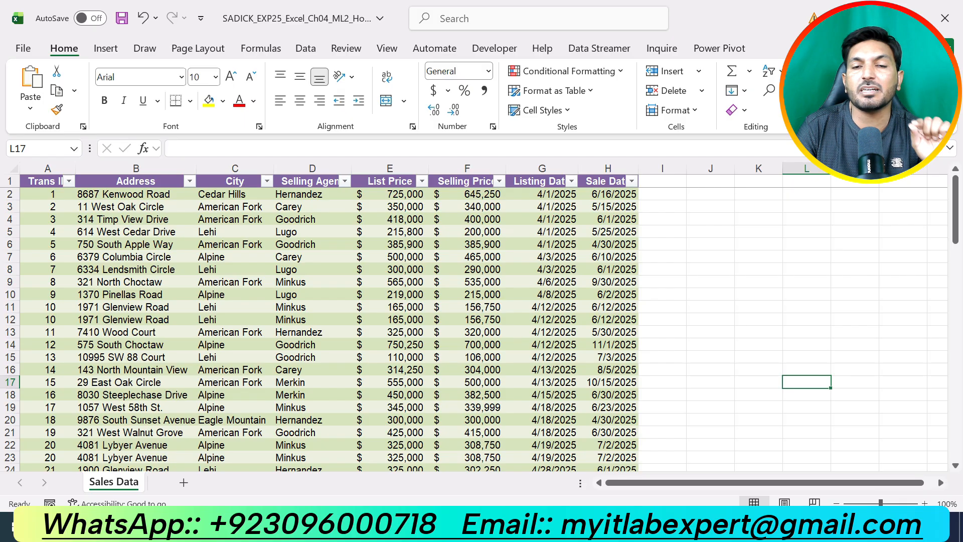
Switch to the Word instructions, undo the step 4 highlight, and highlight the step 5 instruction on removing duplicates in yellow
key(alt+Tab)
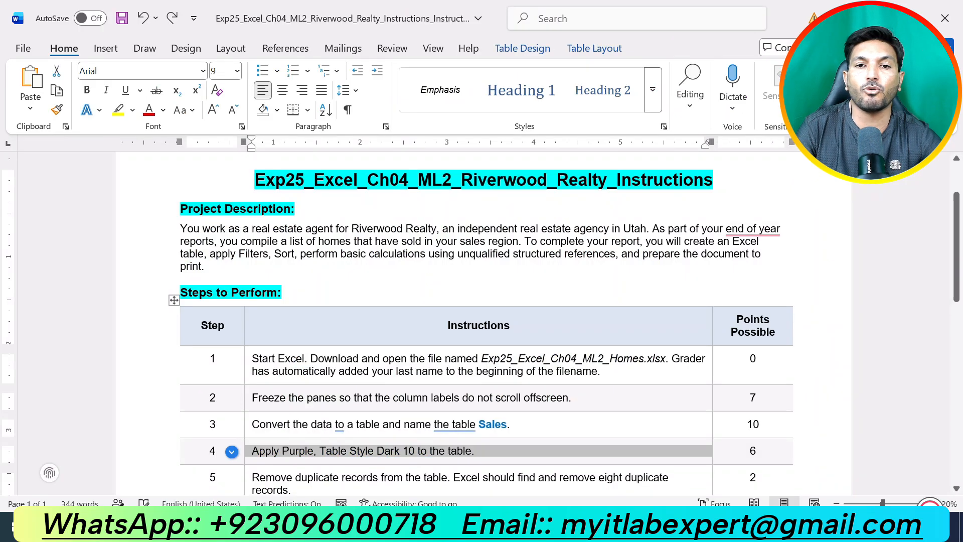
scroll(482, 321, down, 5)
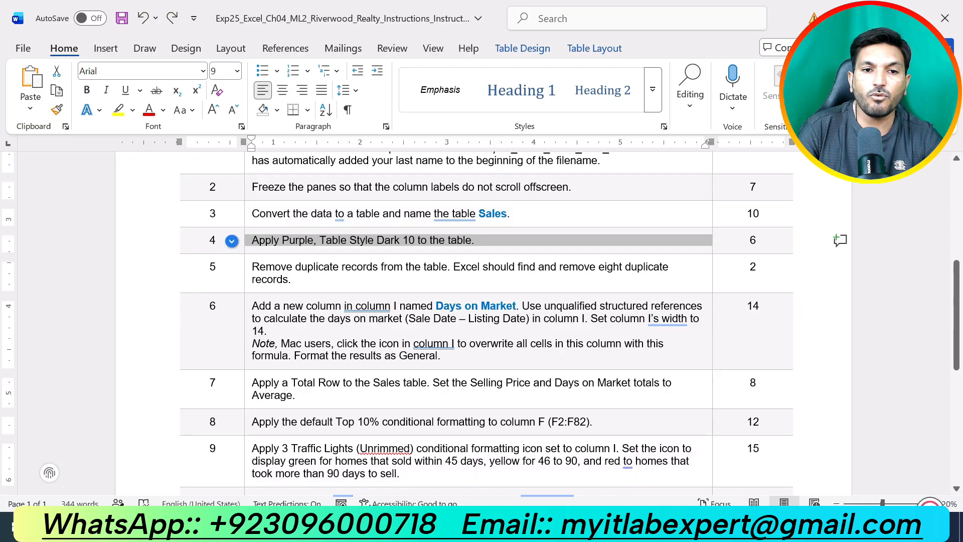
drag(292, 280, 252, 266)
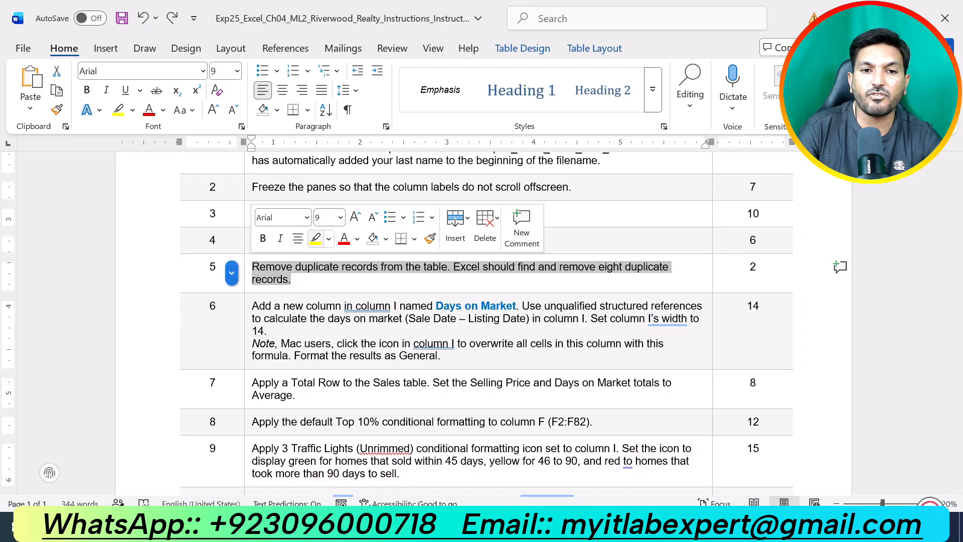
click(315, 238)
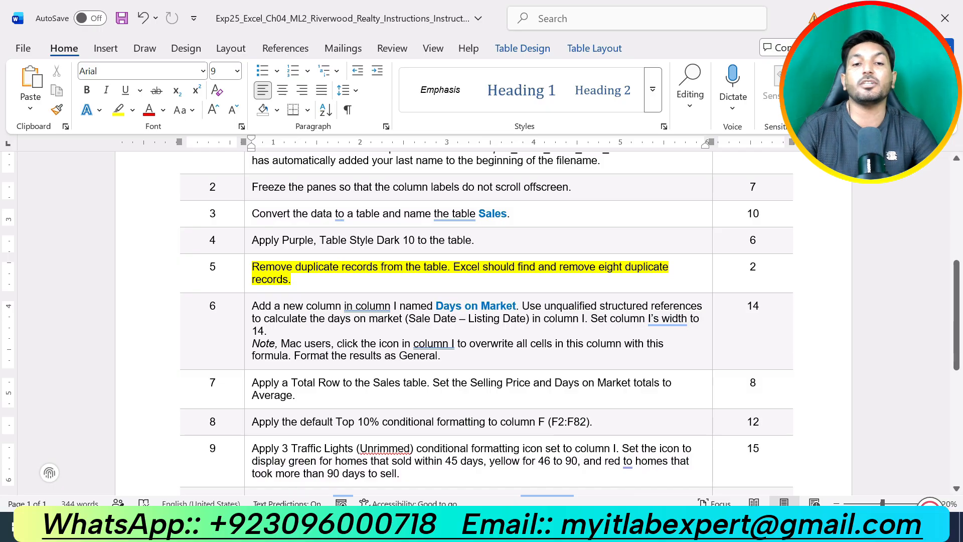
scroll(481, 321, up, 2)
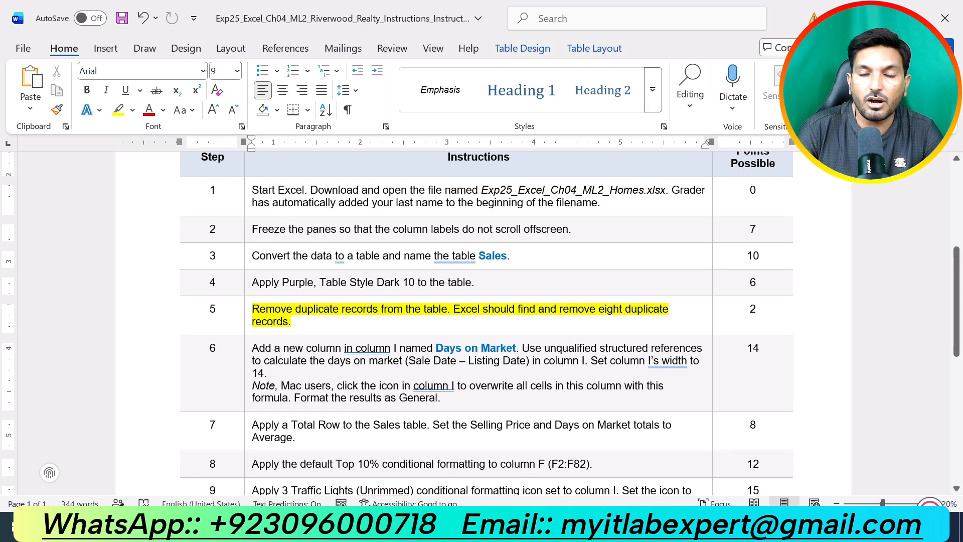
scroll(481, 321, up, 3)
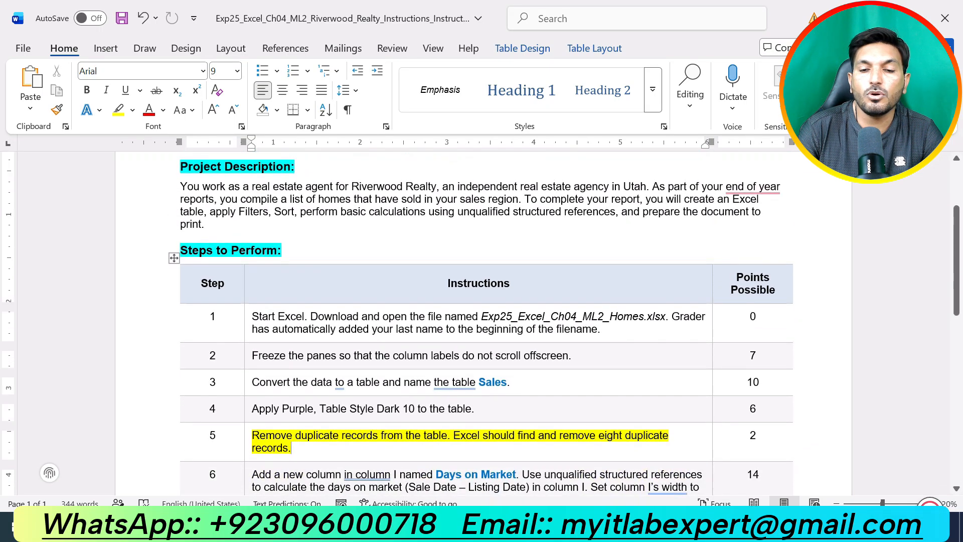
Switch to Excel and remove duplicate records from the Sales table, comparing all columns and treating the first row as headers
key(alt+Tab)
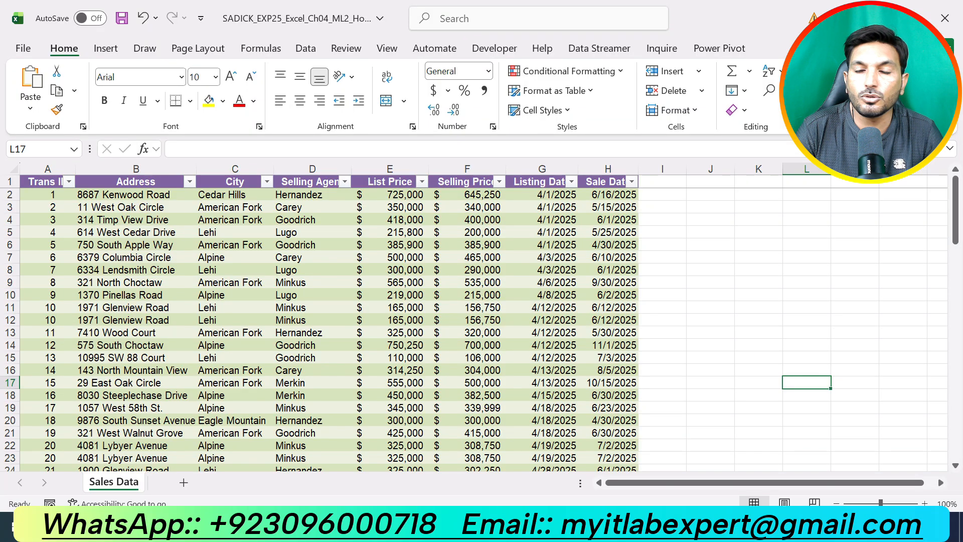
click(312, 332)
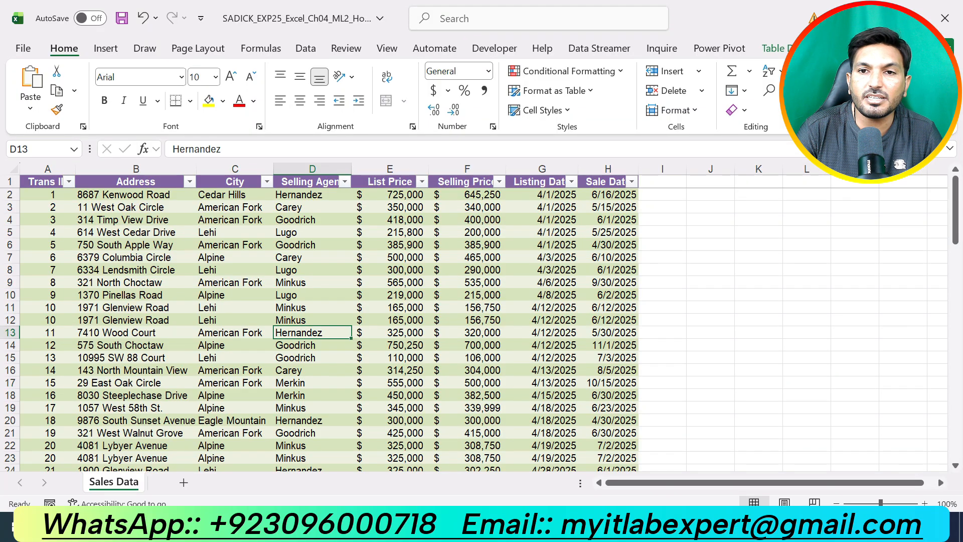
click(772, 49)
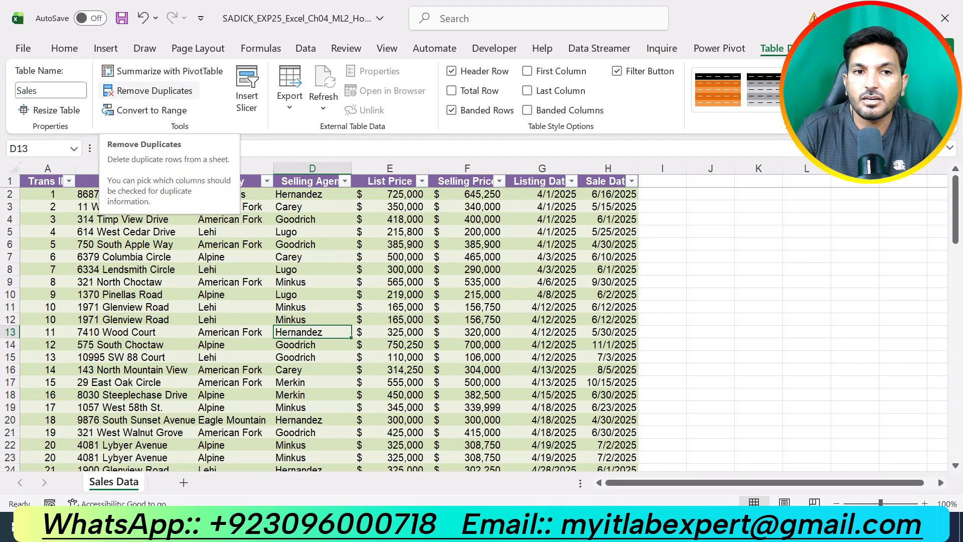
click(150, 90)
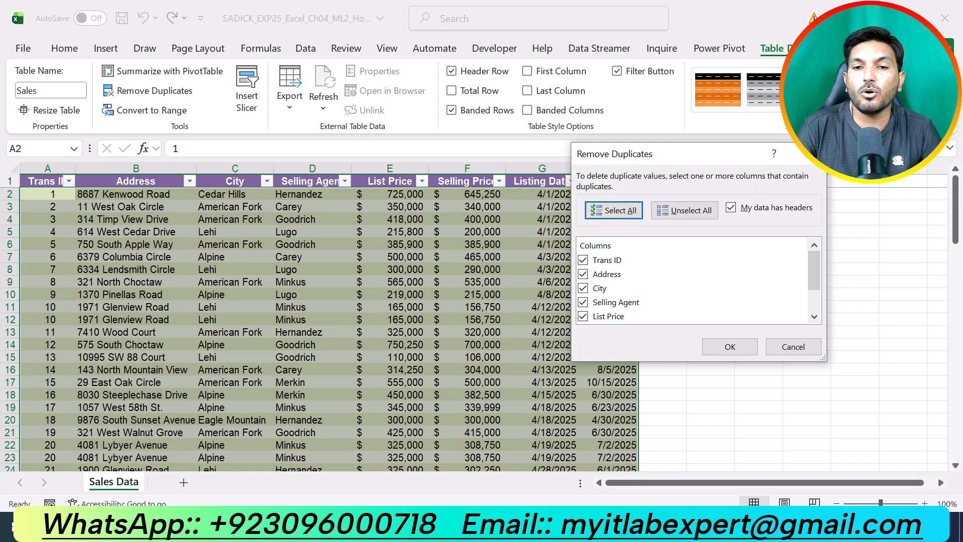
scroll(583, 288, down, 1)
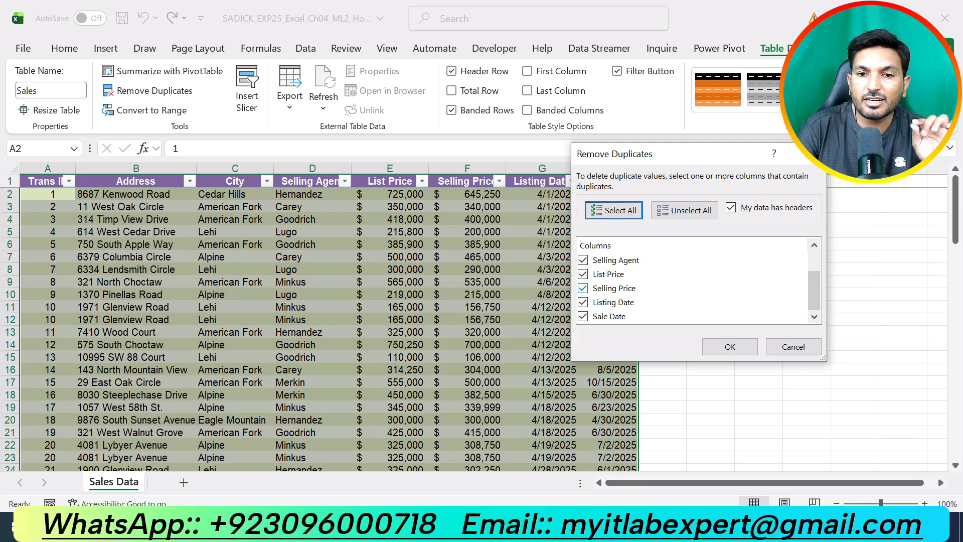
scroll(582, 288, up, 2)
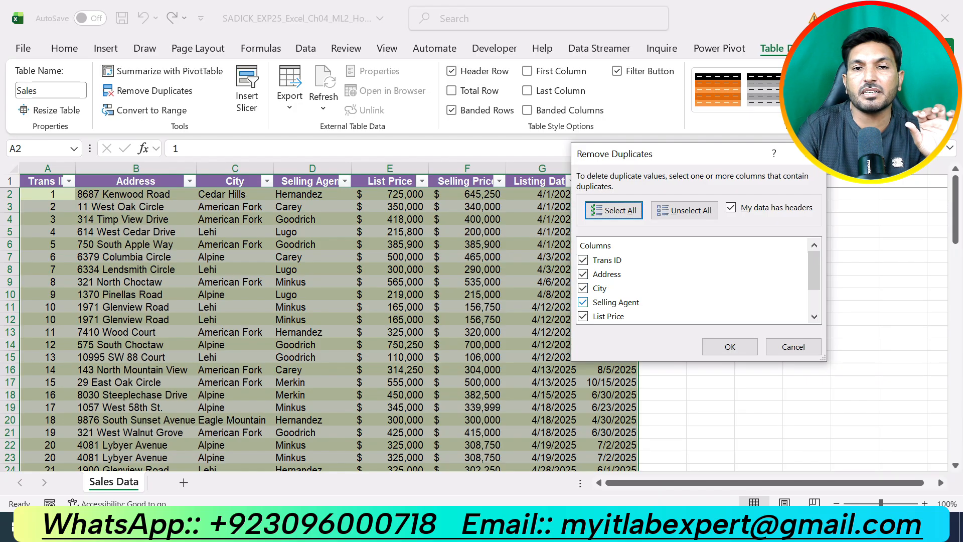
scroll(652, 291, down, 1)
scroll(652, 291, up, 1)
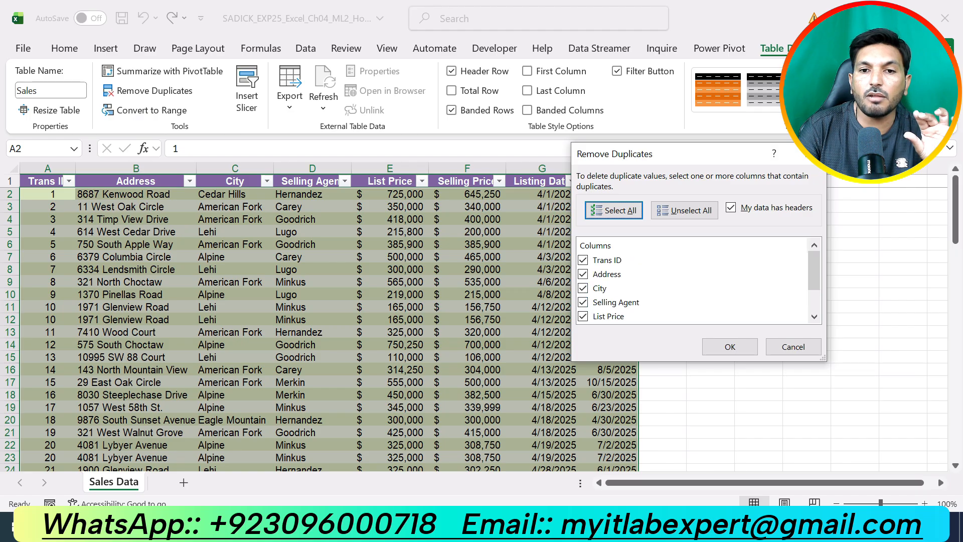
click(730, 346)
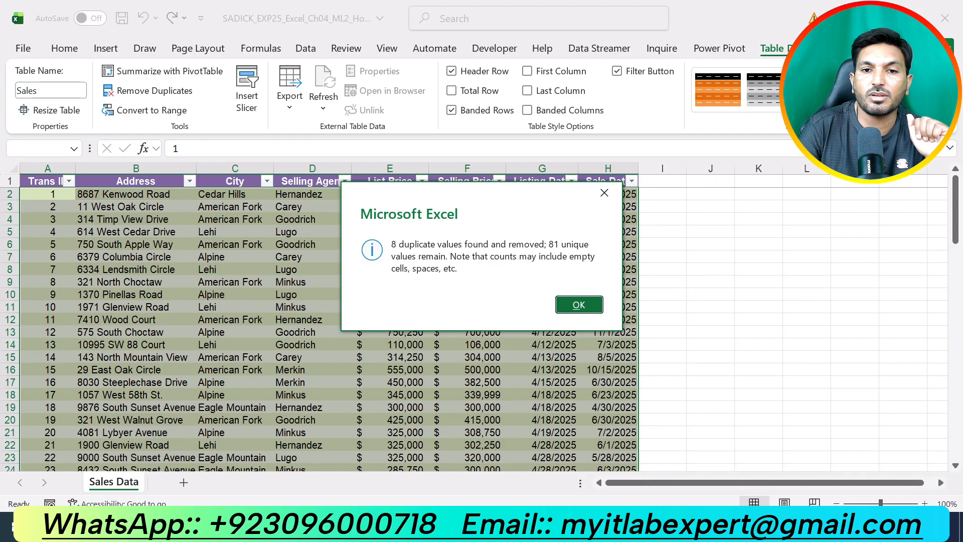
click(579, 304)
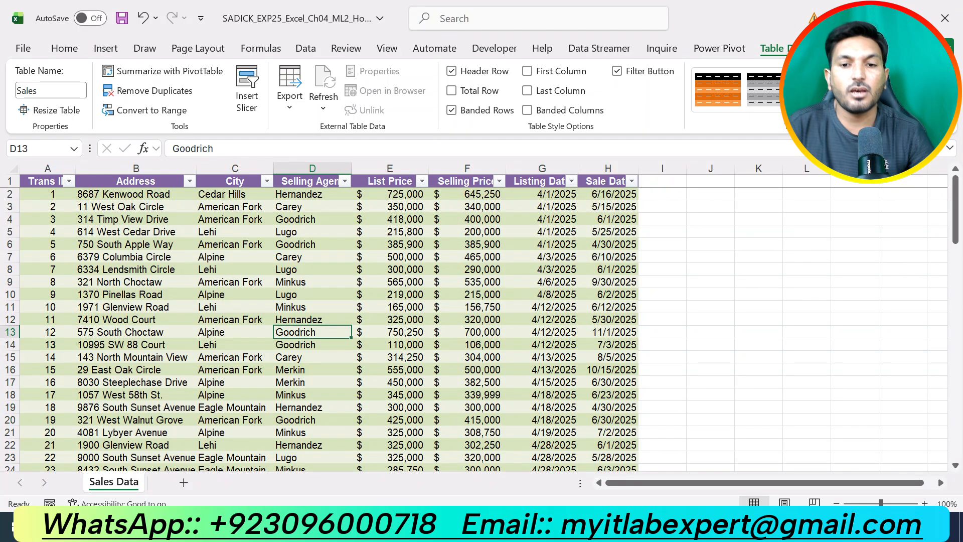
Return to the Word instructions, undo the step 5 highlight, and highlight the step 6 Days on Market instruction in yellow
key(alt+Tab)
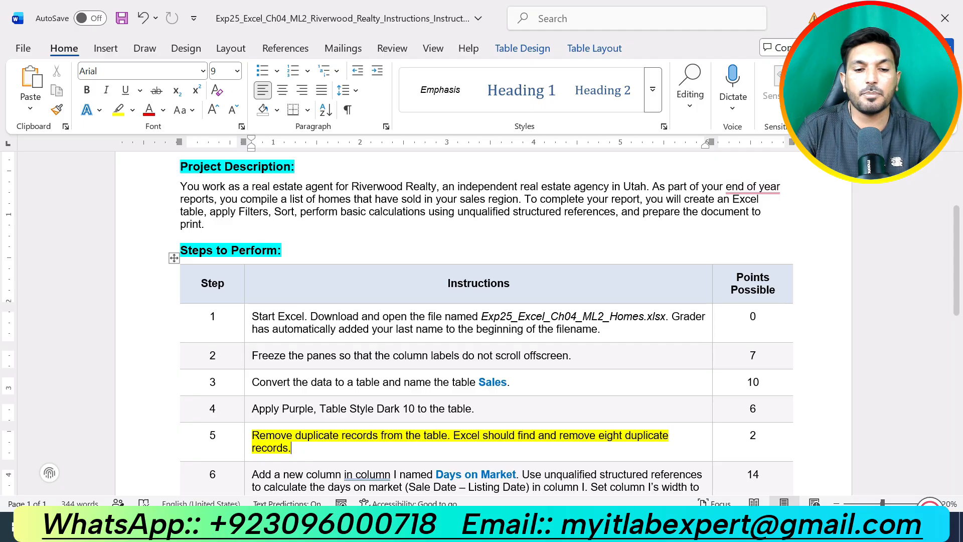
key(ctrl+z)
scroll(482, 321, down, 5)
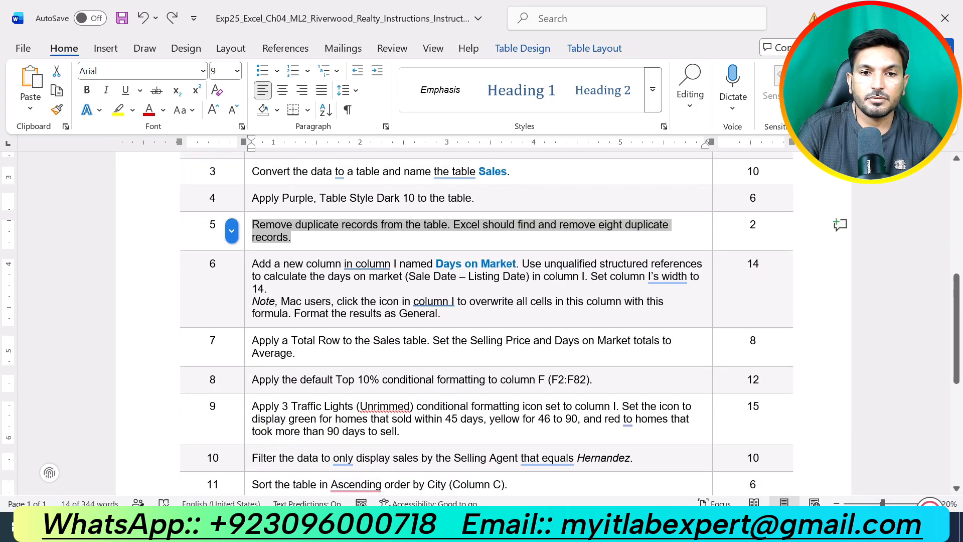
drag(441, 314, 252, 264)
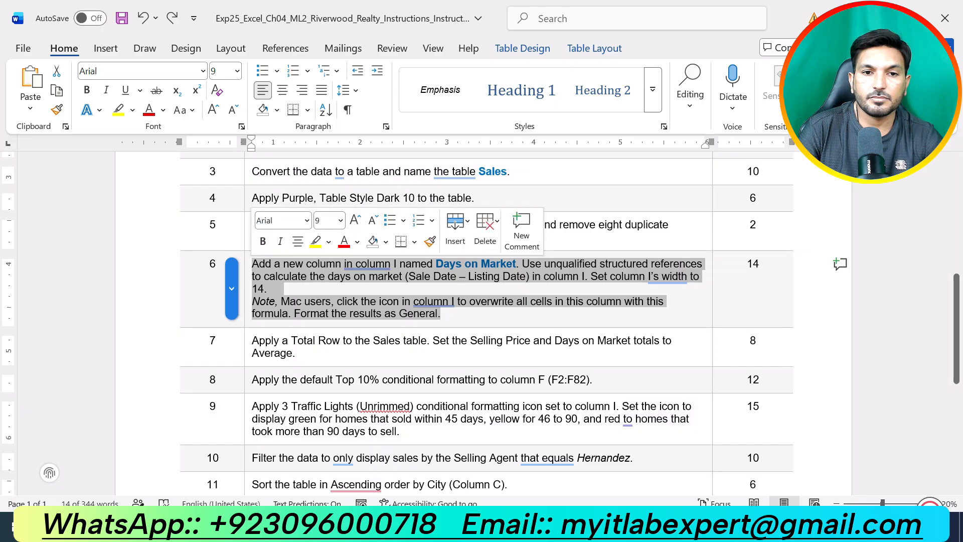
click(315, 242)
click(442, 314)
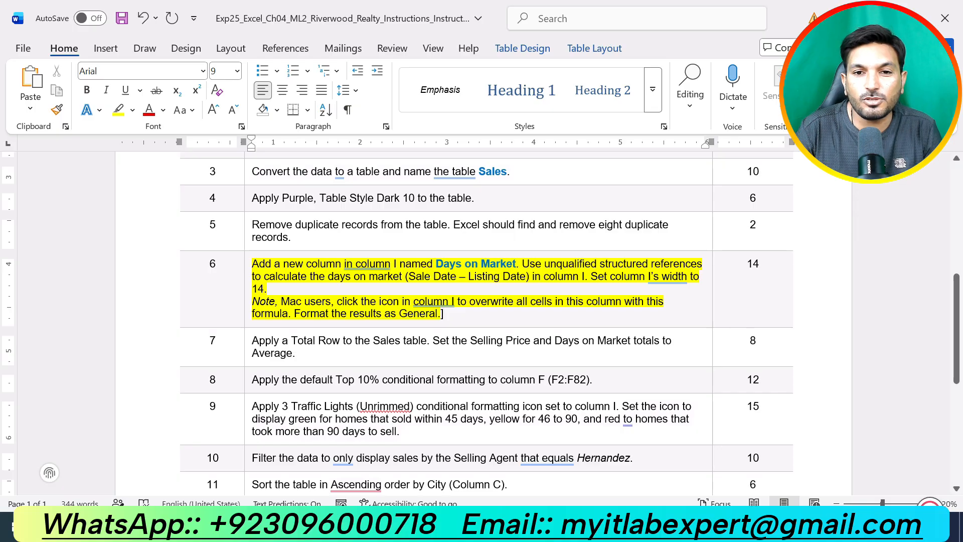
Switch to Excel and add a new Sales table column by entering the header Days on Market in cell I1
key(alt+Tab)
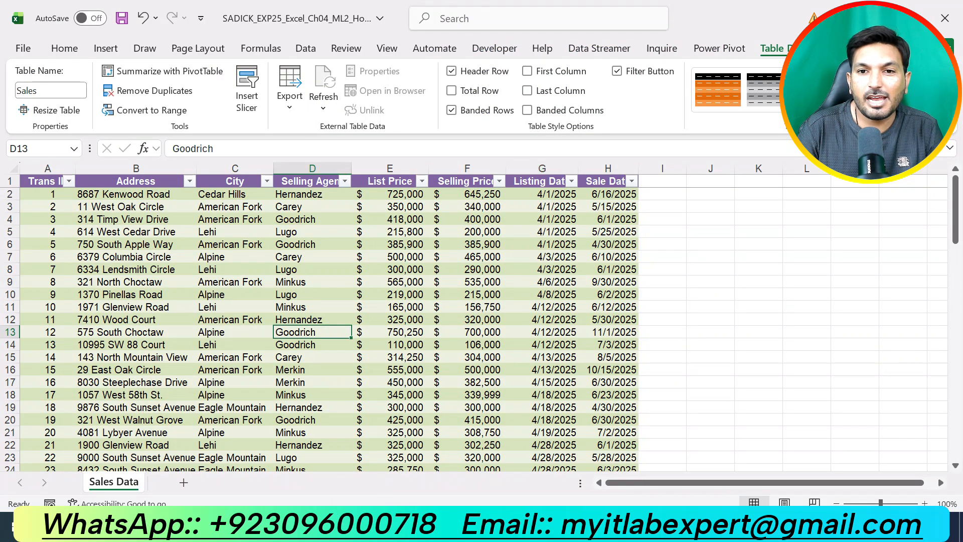
click(662, 181)
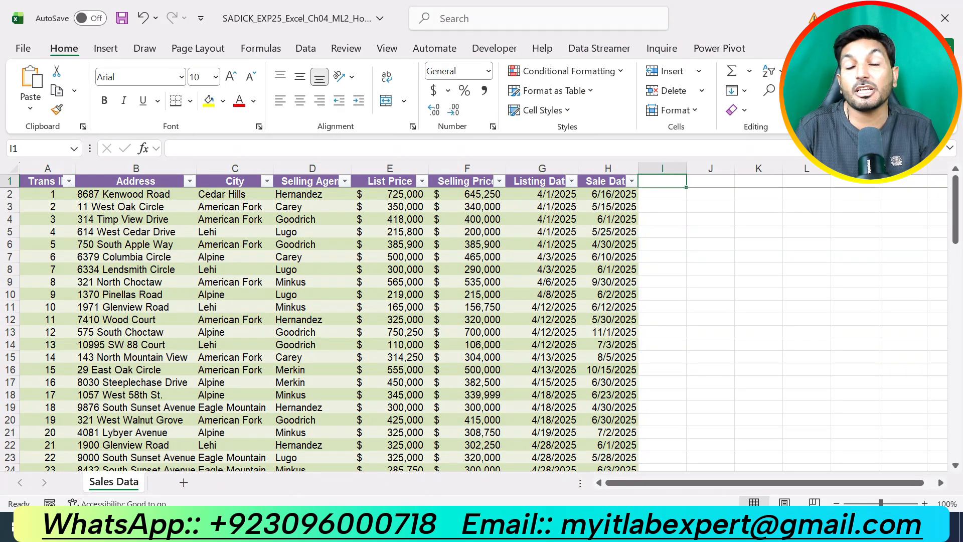
key(alt+Tab)
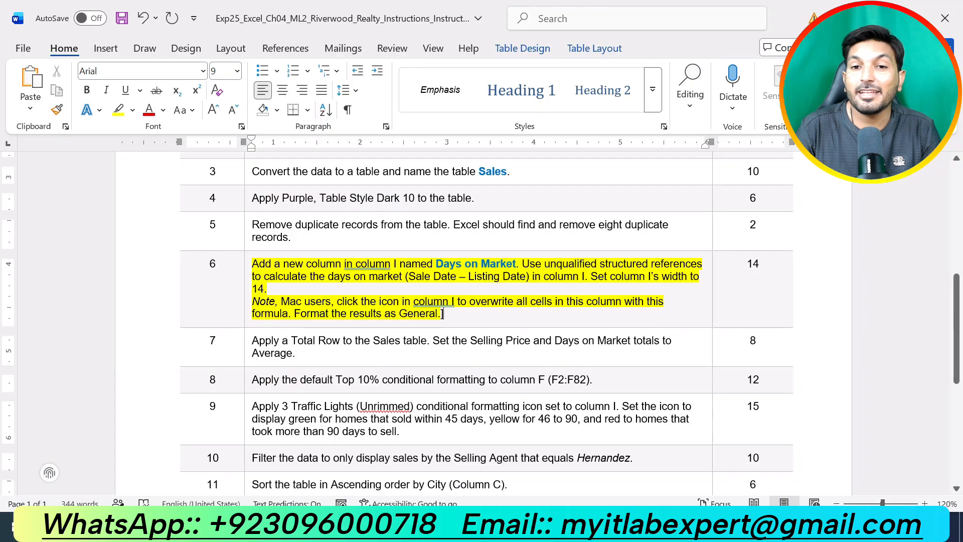
key(alt+Tab)
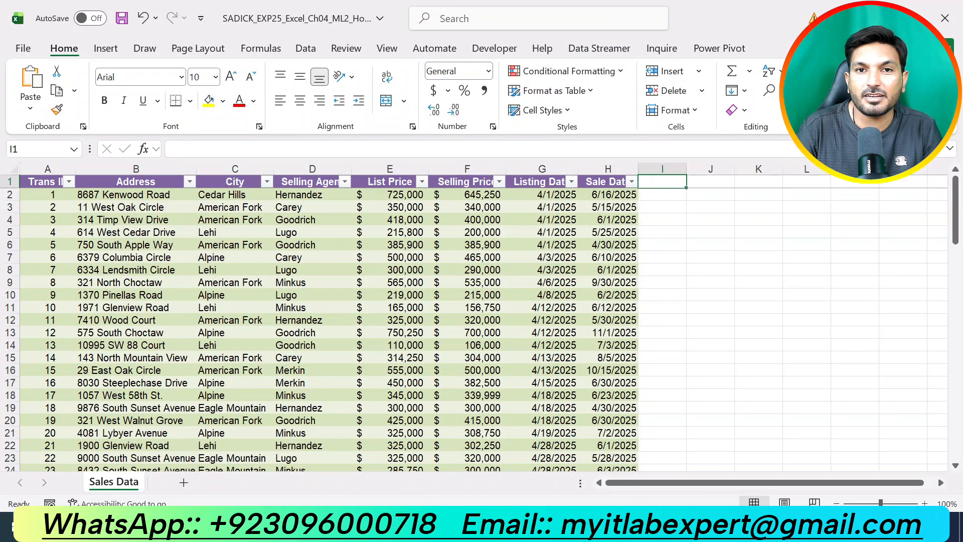
text(D)
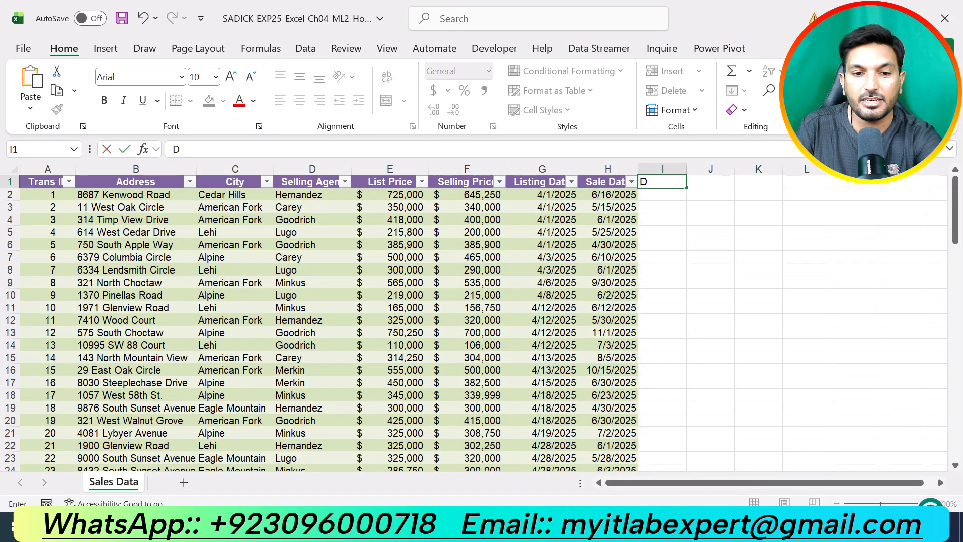
text(ays o)
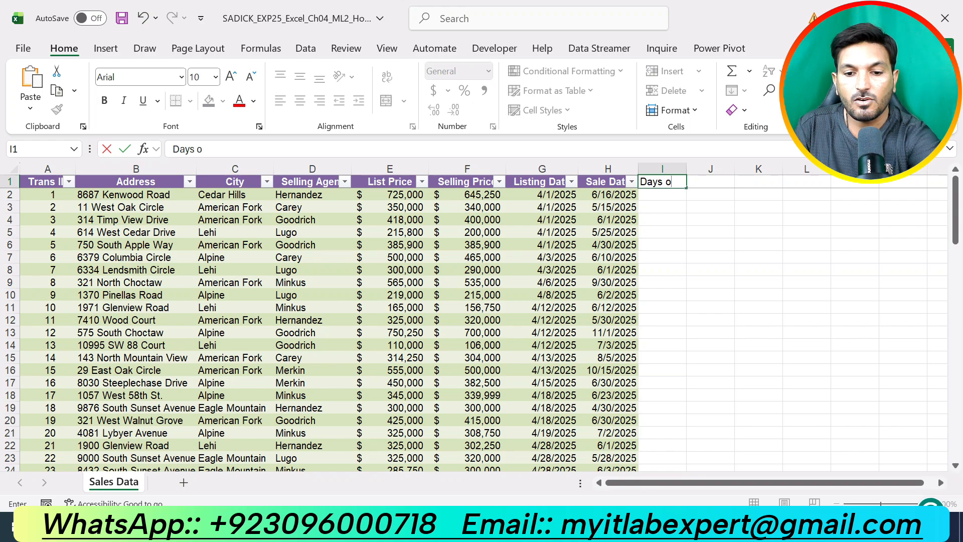
text(n Msrk)
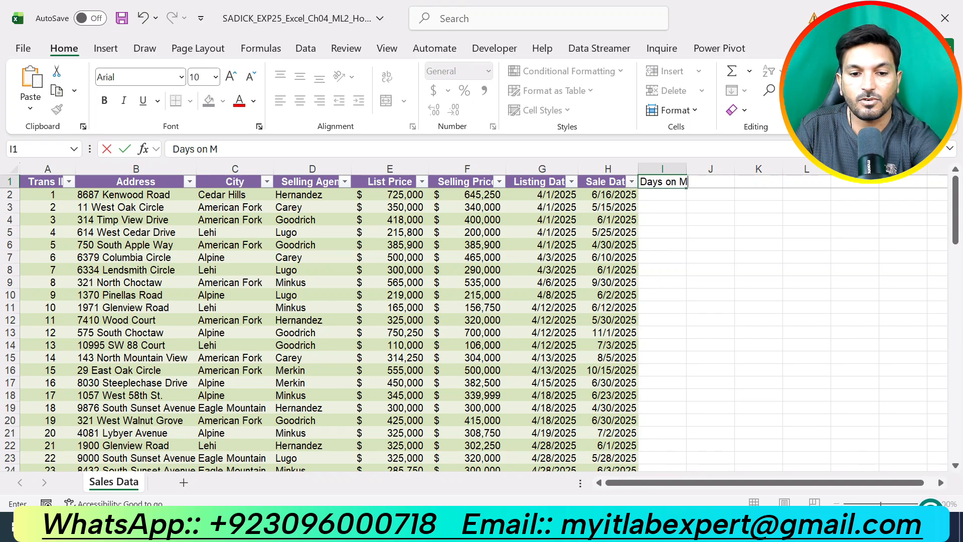
key(BackSpace)
key(BackSpace)
key(BackSpace)
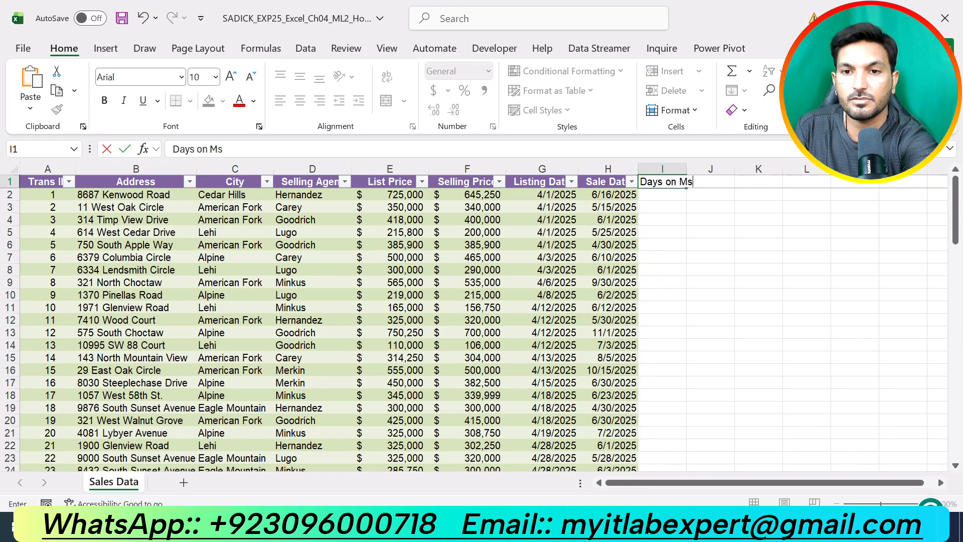
text(arket)
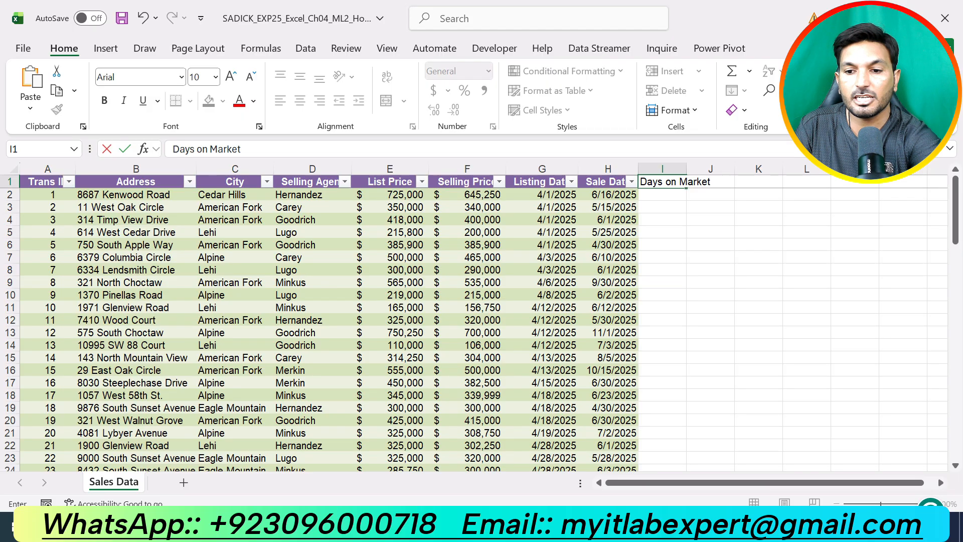
key(Return)
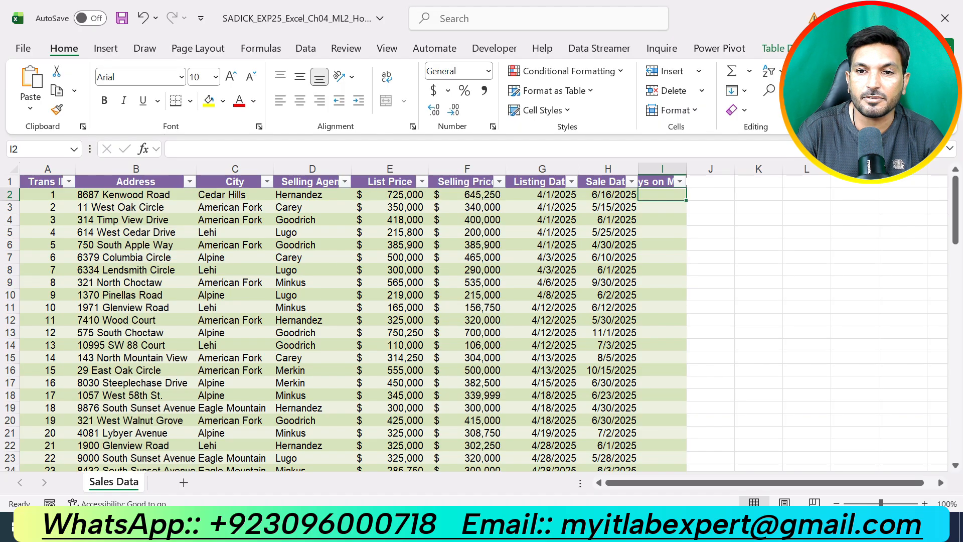
Set the width of column I to 14
click(662, 169)
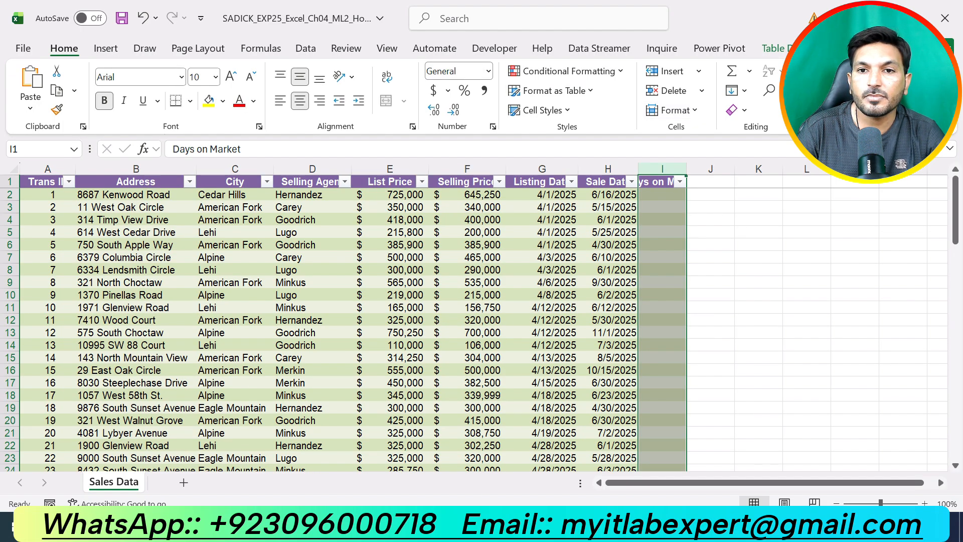
click(674, 110)
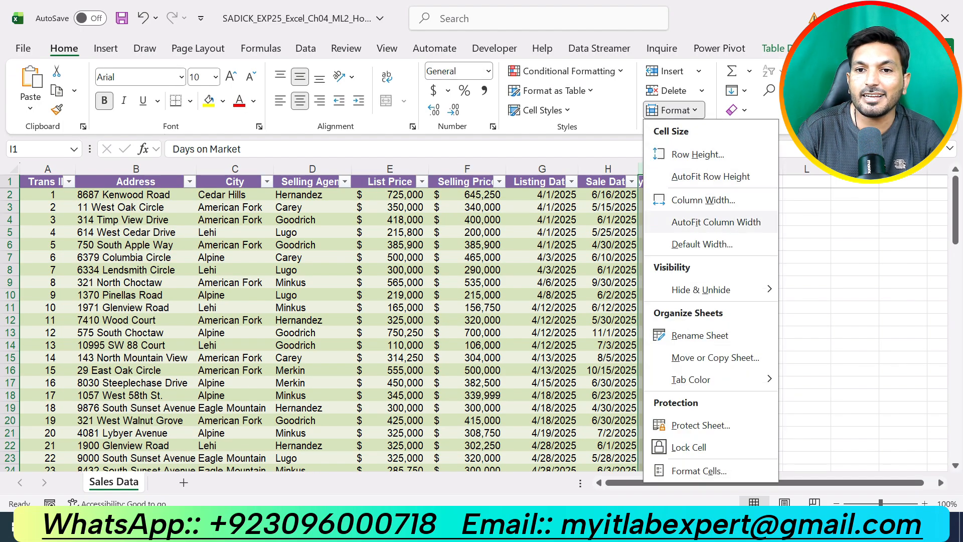
click(702, 200)
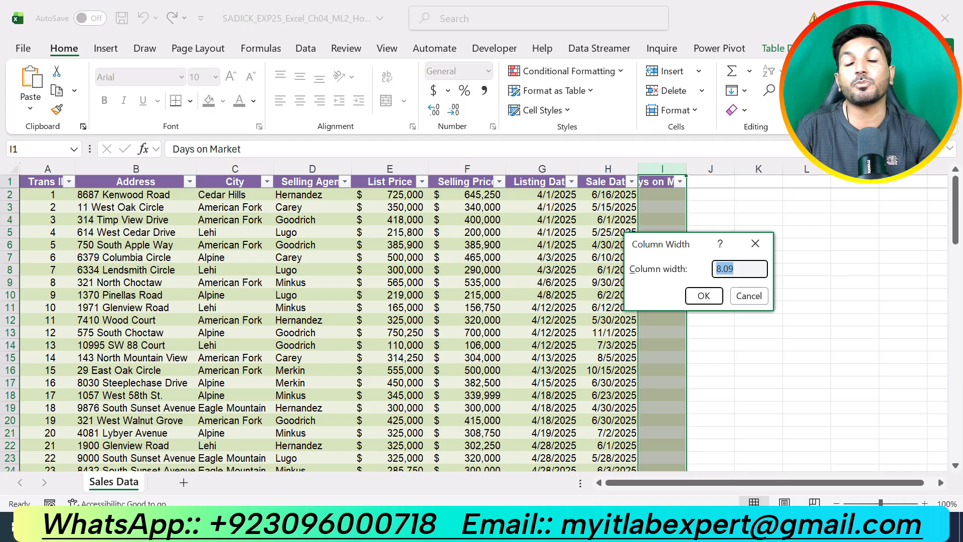
text(14)
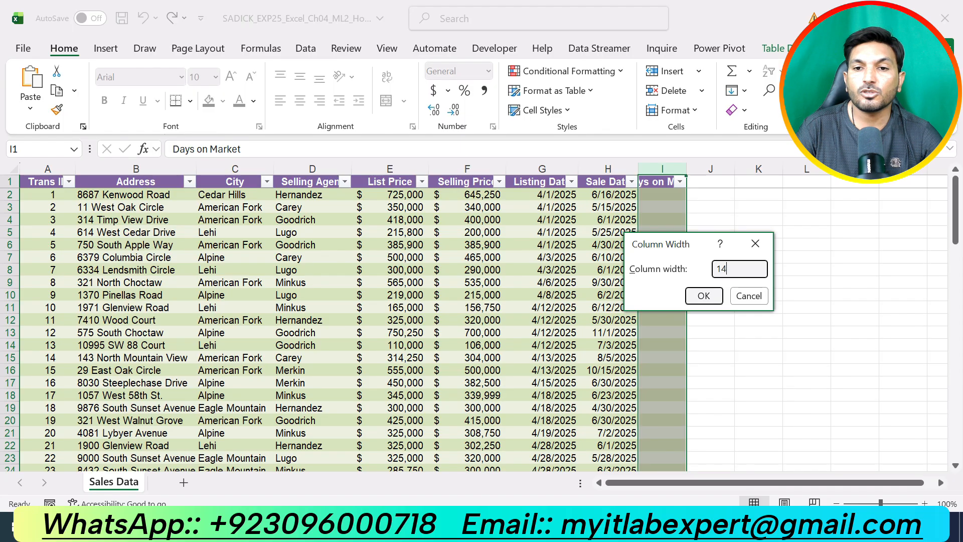
click(703, 296)
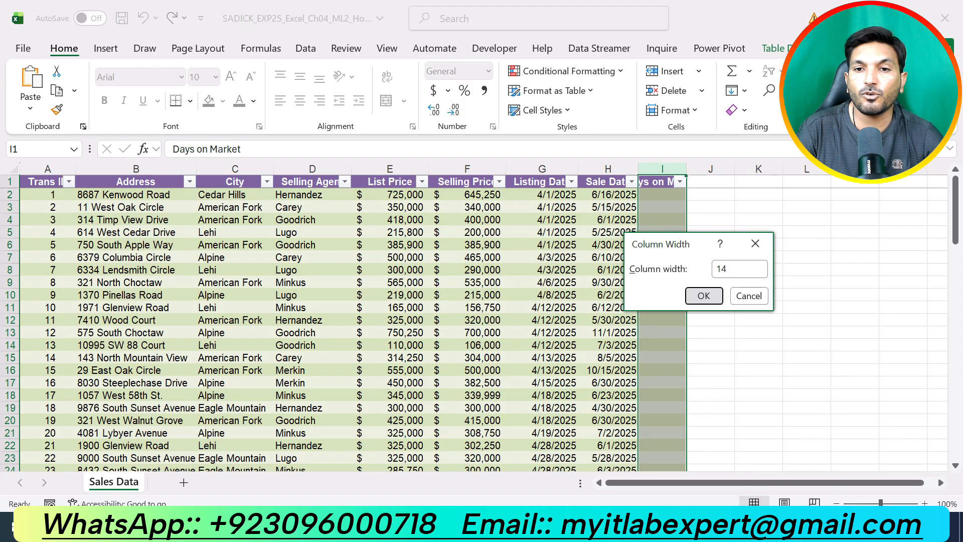
click(791, 320)
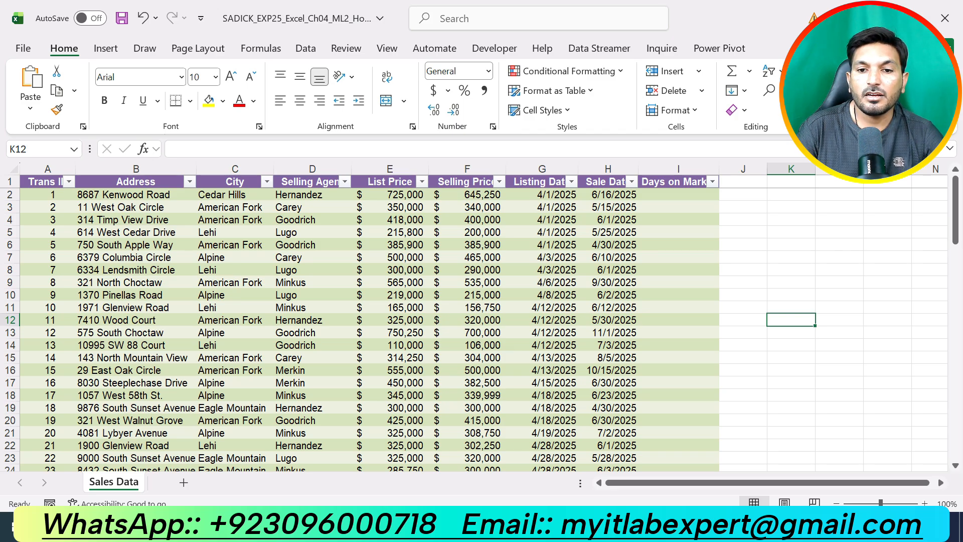
Recheck the step 6 instruction in Word, then in Excel fill the Days on Market column with =[@[Sale Date]]-[@[Listing Date]], starting in cell I2
key(alt+Tab)
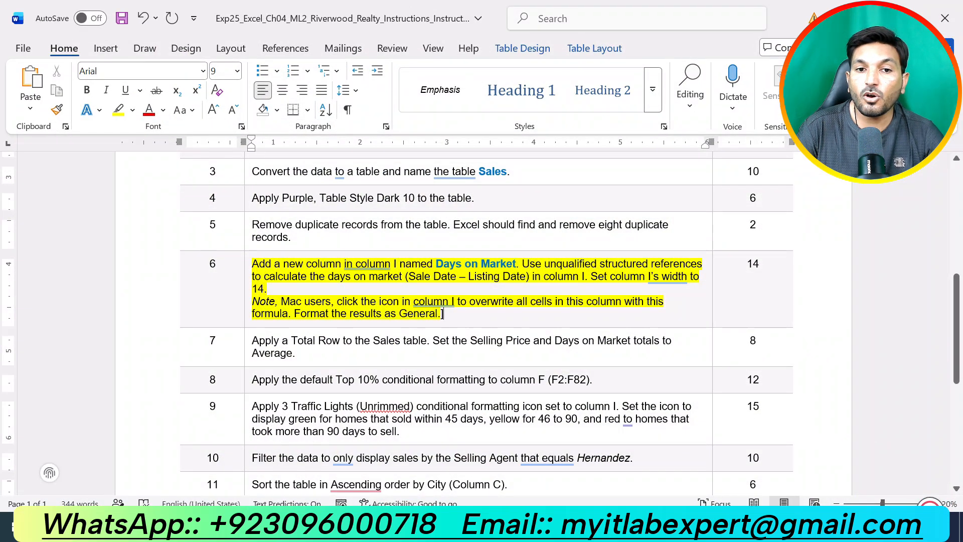
key(alt+Tab)
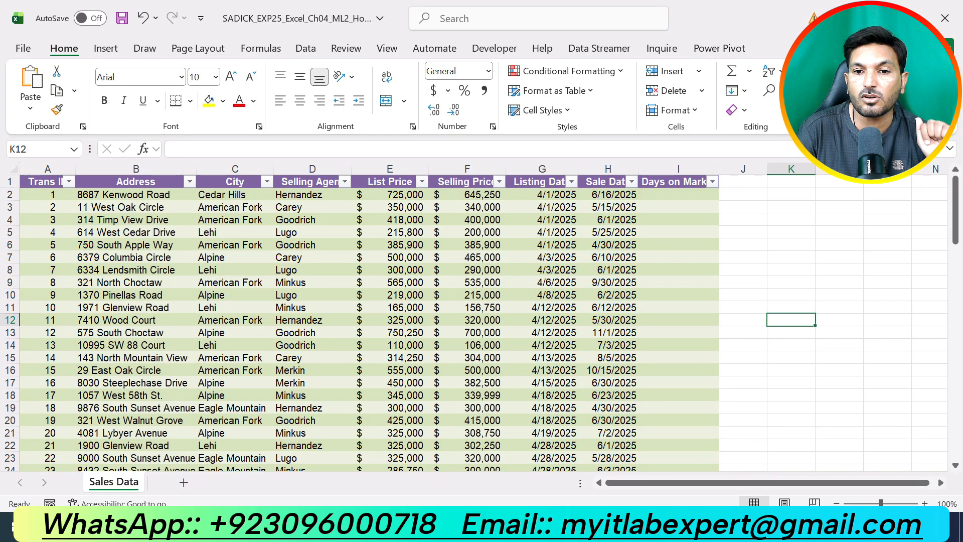
key(alt+Tab)
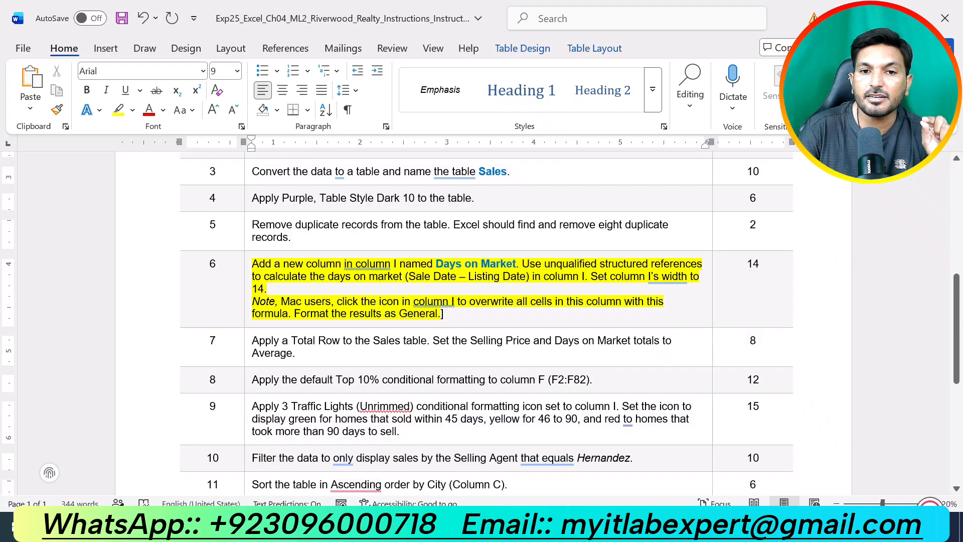
key(alt+Tab)
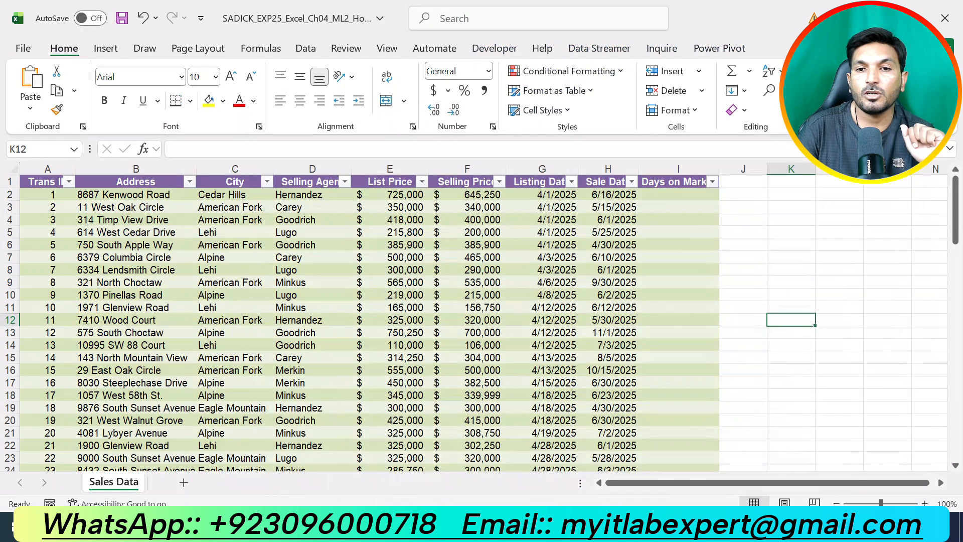
click(678, 195)
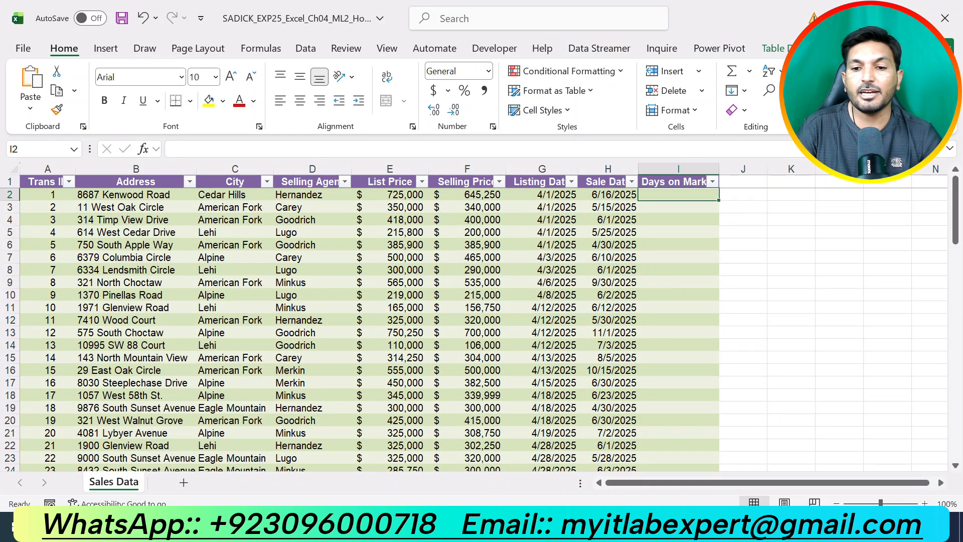
text(=)
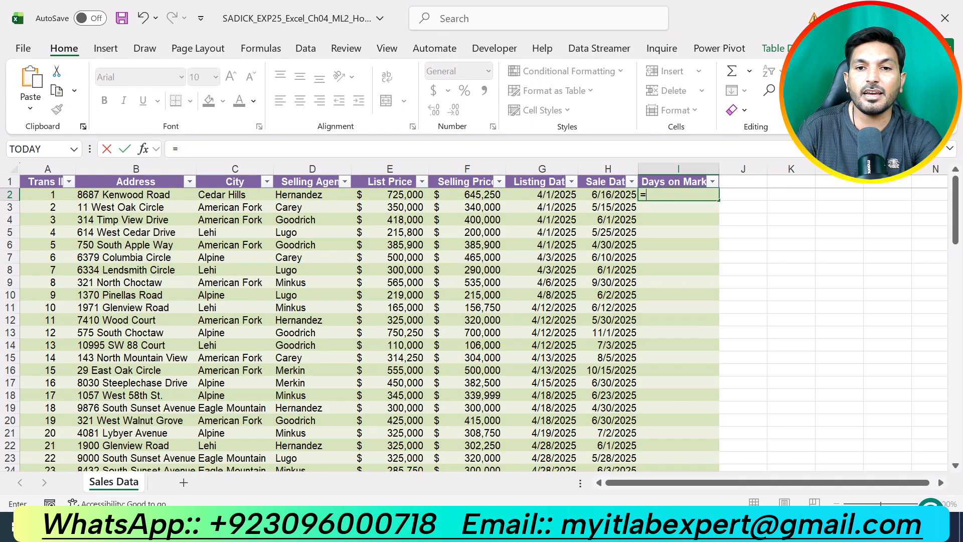
click(608, 195)
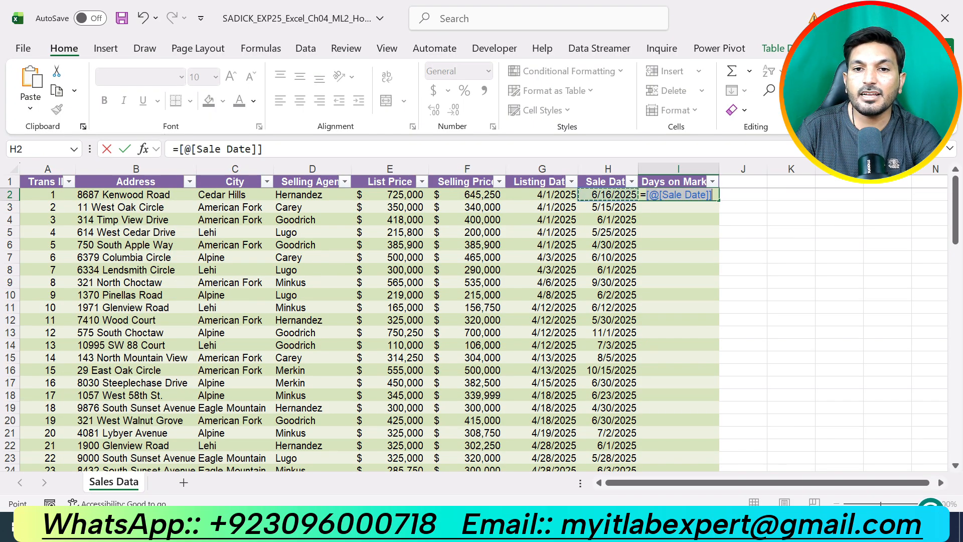
text(-)
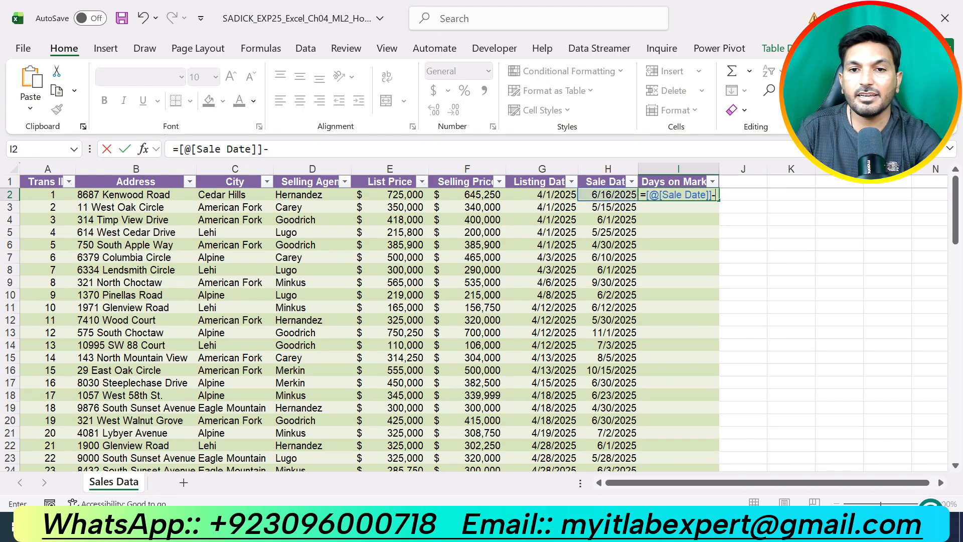
click(552, 194)
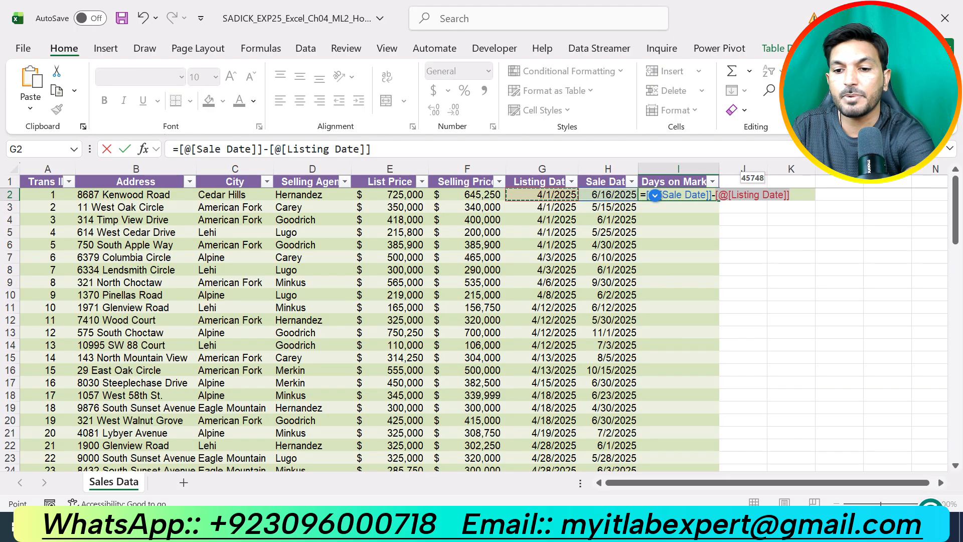
key(Return)
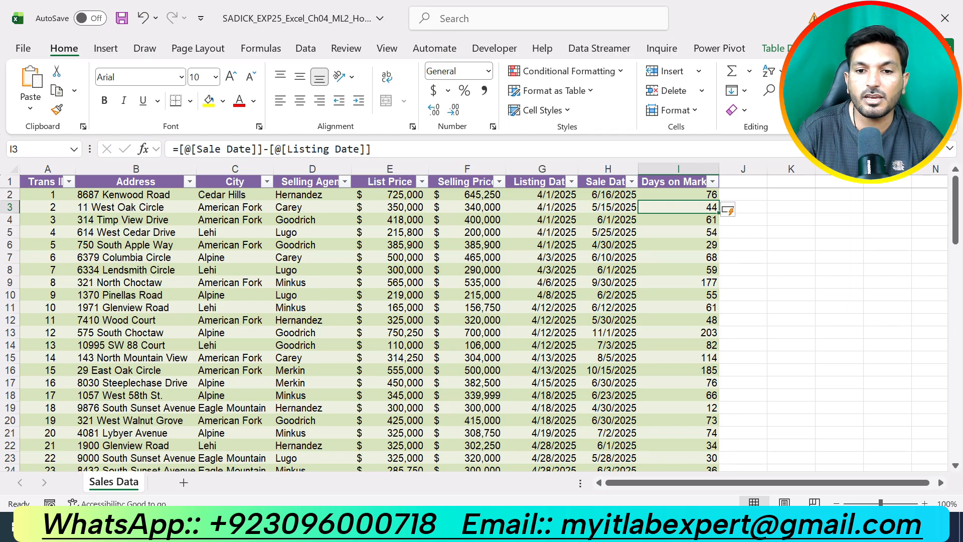
Return to the Word instructions, remove the step 6 highlight, and highlight the step 7 Total Row instruction in yellow
key(alt+Tab)
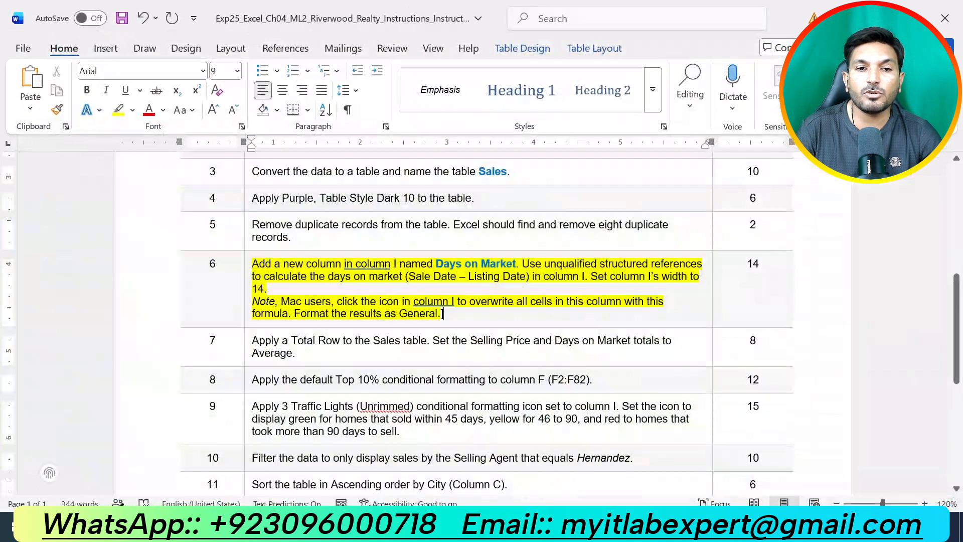
key(alt+Tab)
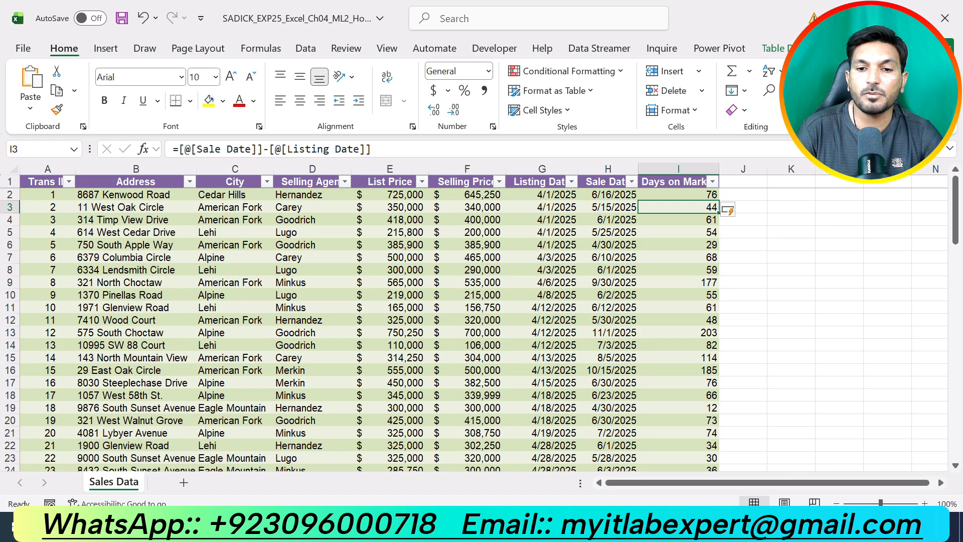
key(alt+Tab)
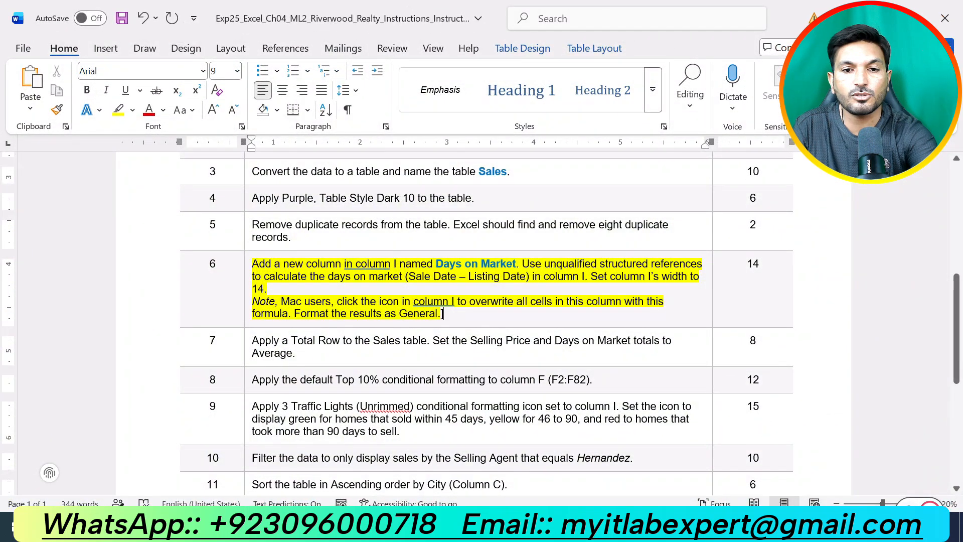
click(273, 289)
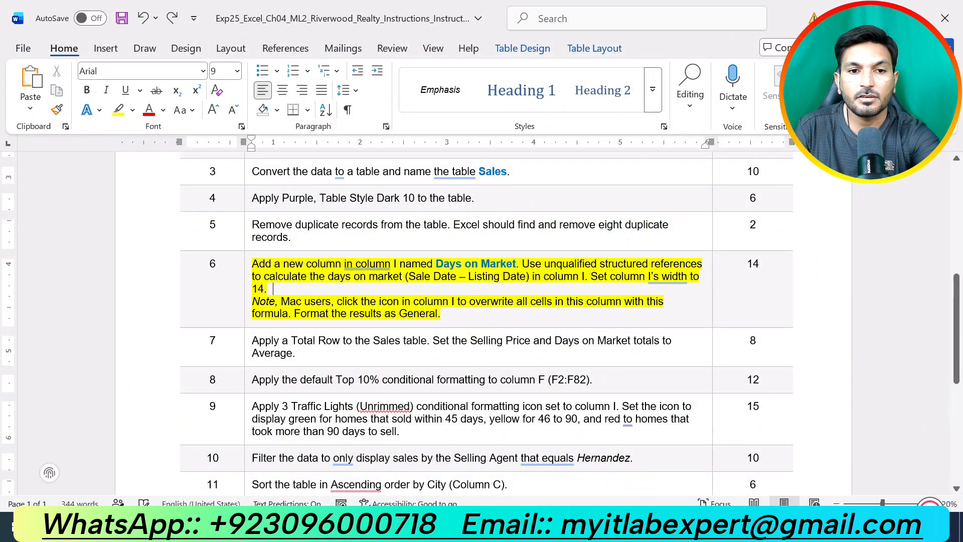
triple_click(274, 289)
scroll(273, 289, down, 3)
scroll(273, 289, up, 1)
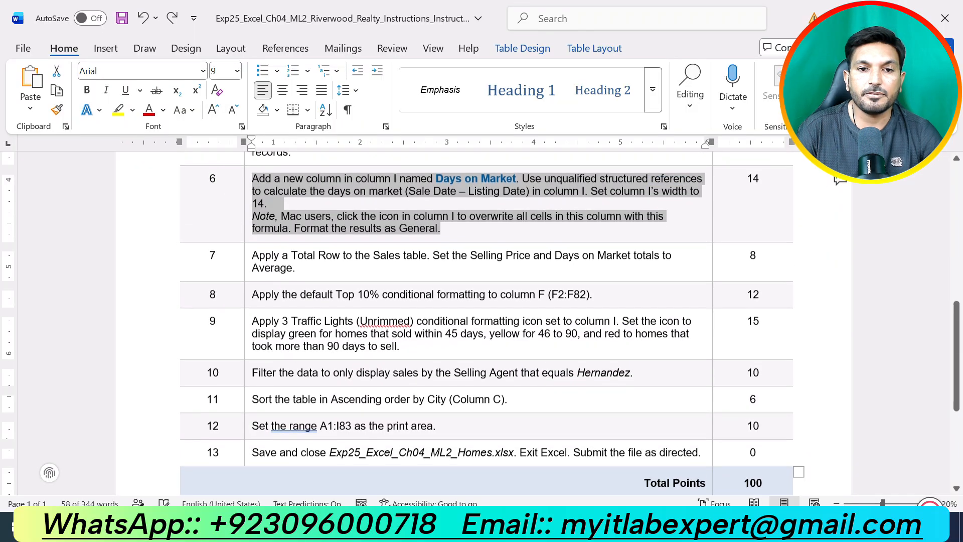
triple_click(267, 268)
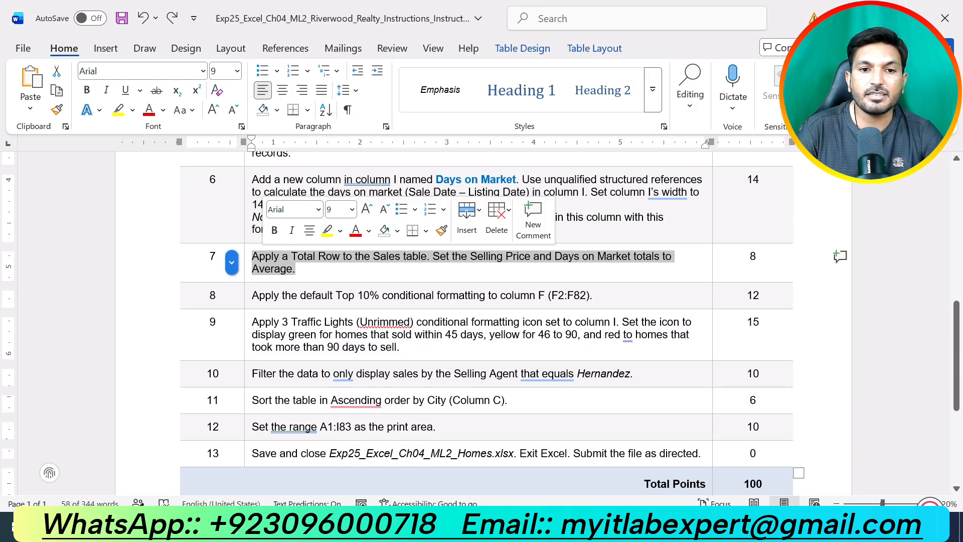
click(327, 230)
click(296, 269)
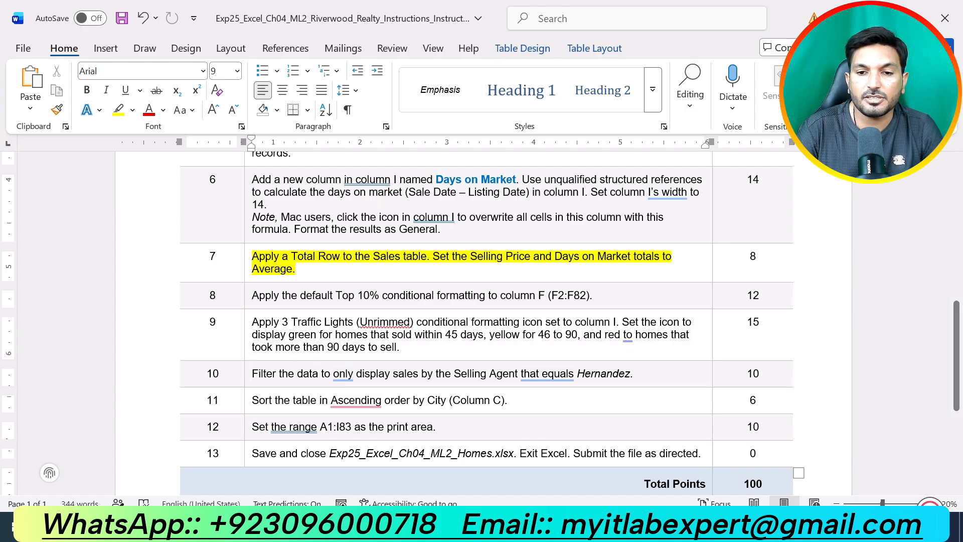
Switch to Excel and add a Total Row to the Sales table
key(alt+Tab)
scroll(484, 329, down, 8)
scroll(484, 329, down, 18)
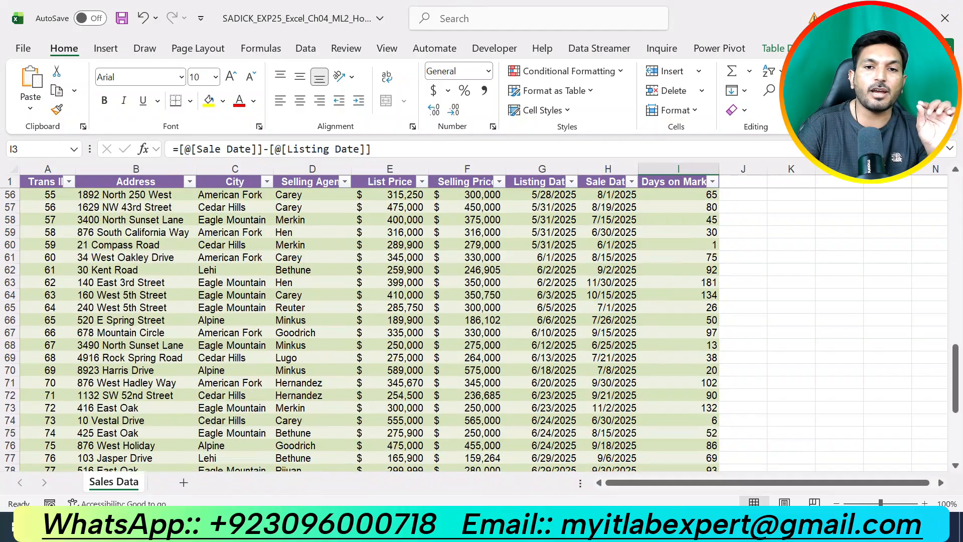
scroll(484, 329, up, 3)
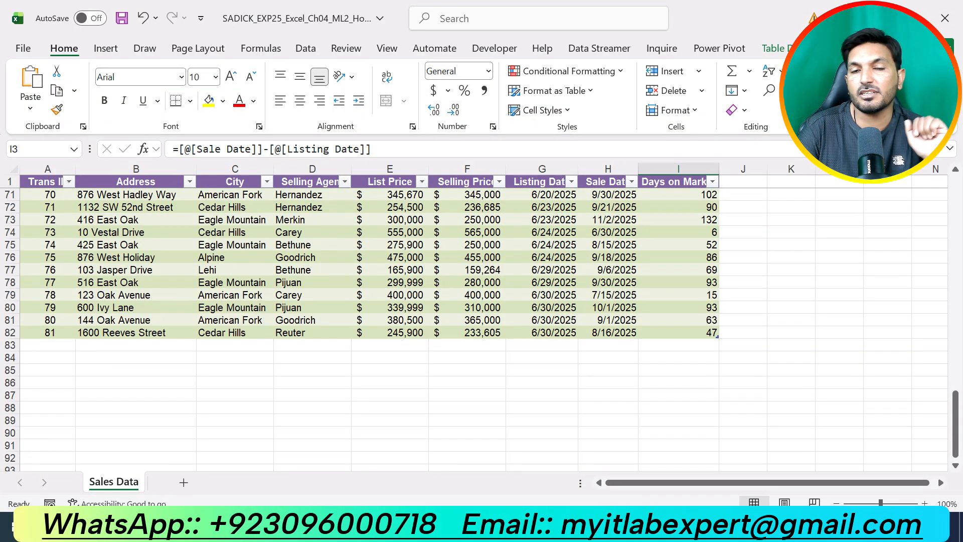
click(390, 282)
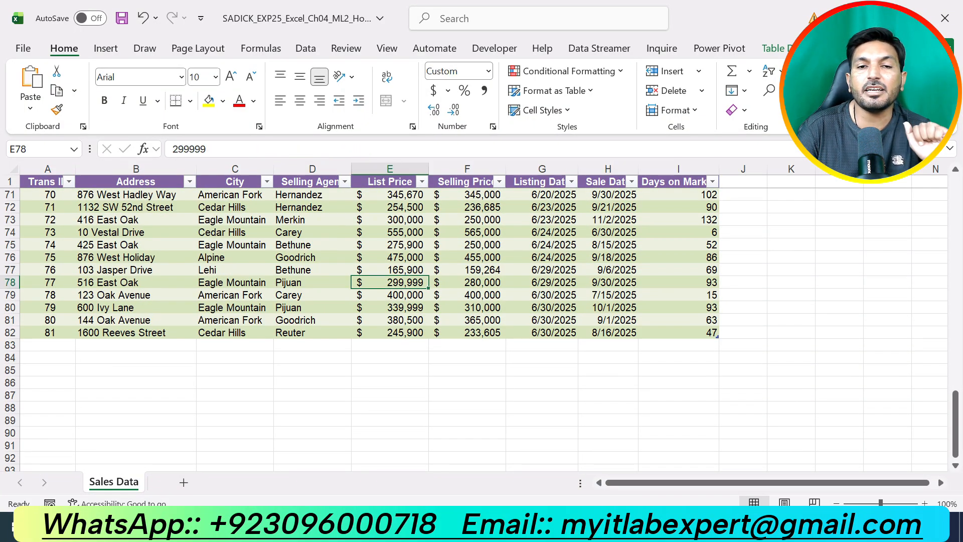
click(772, 49)
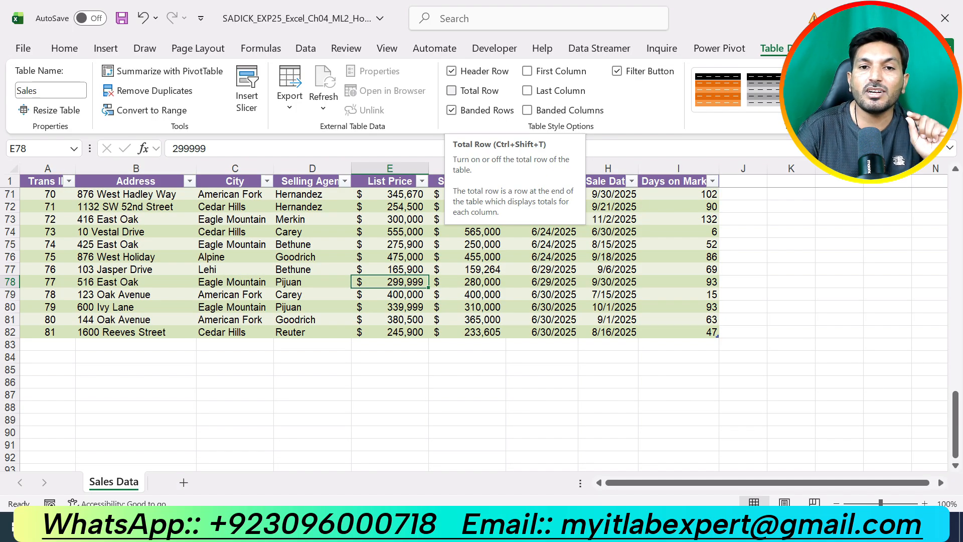
click(451, 90)
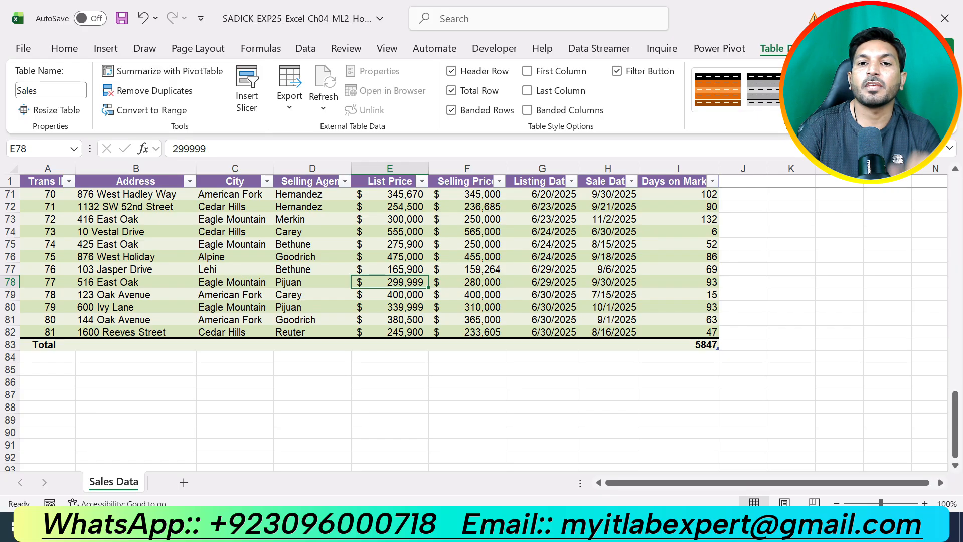
Check the step 7 instruction in Word, then set the Days on Market total in cell I83 to Average in Excel
key(alt+Tab)
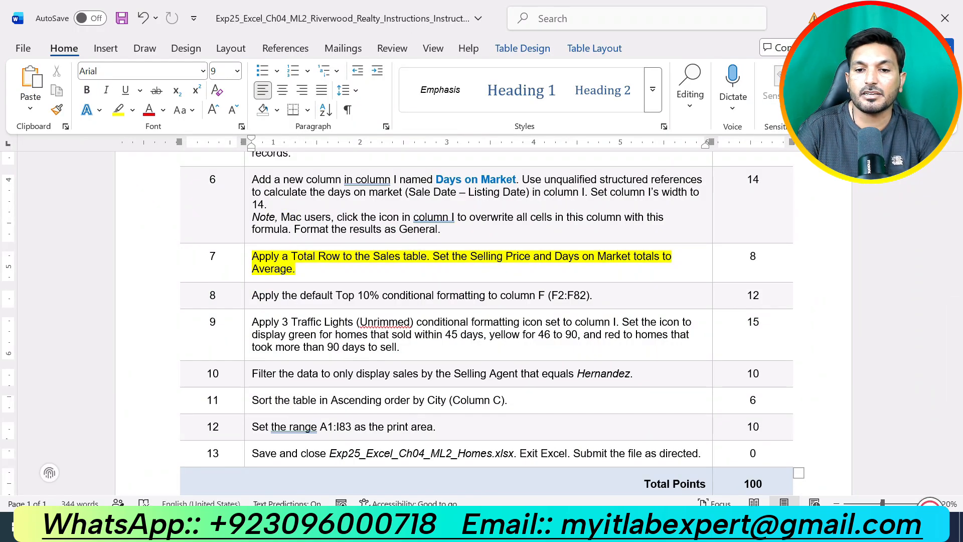
key(alt+Tab)
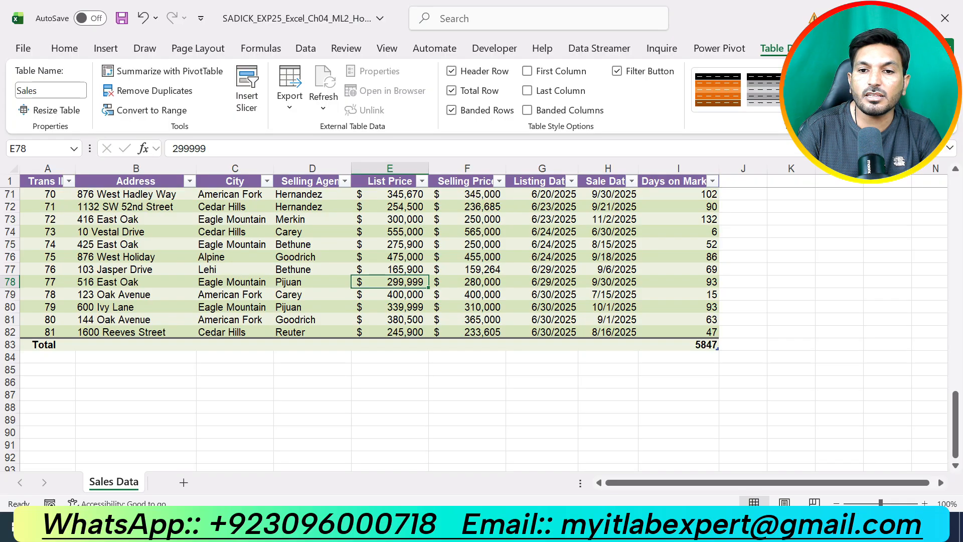
click(678, 344)
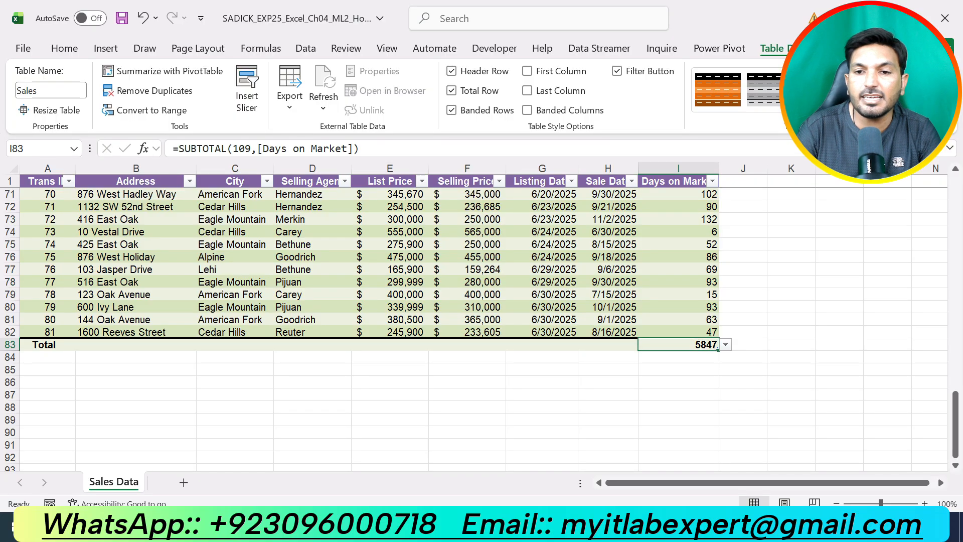
click(725, 345)
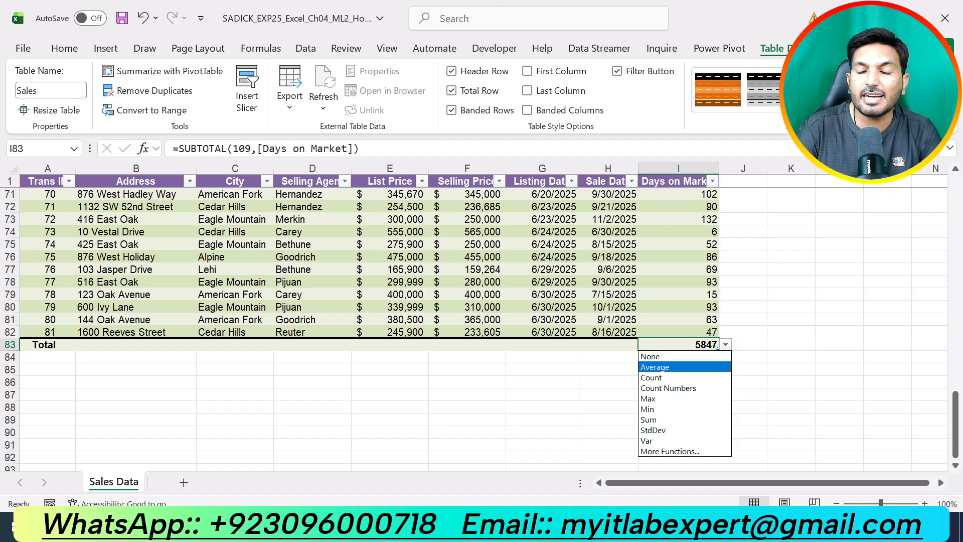
key(Return)
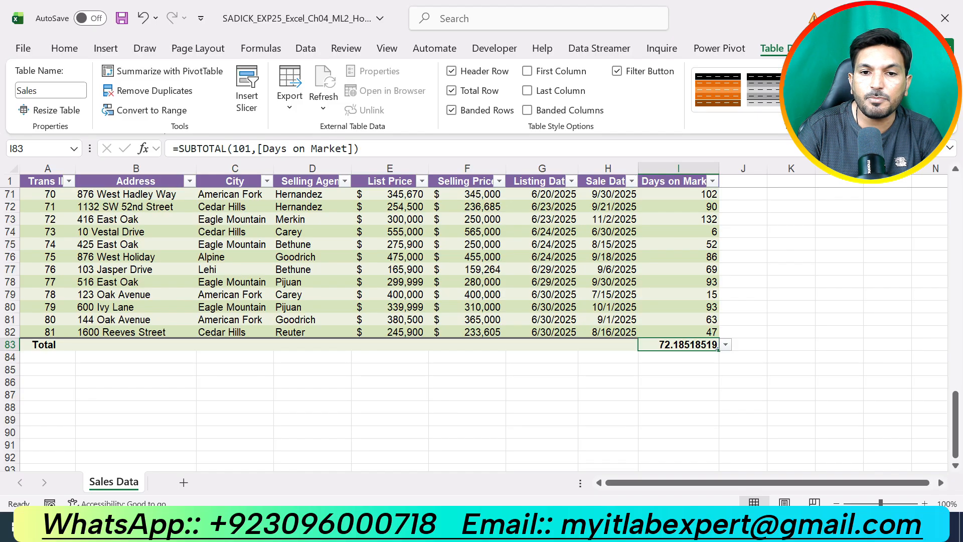
Set the Selling Price total in cell F83 of the total row to Average
click(467, 345)
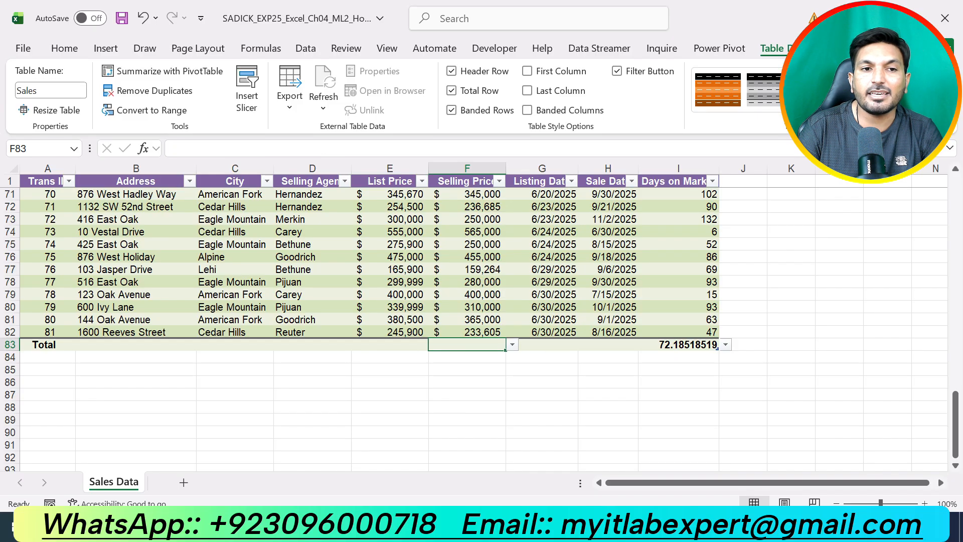
key(alt+Down)
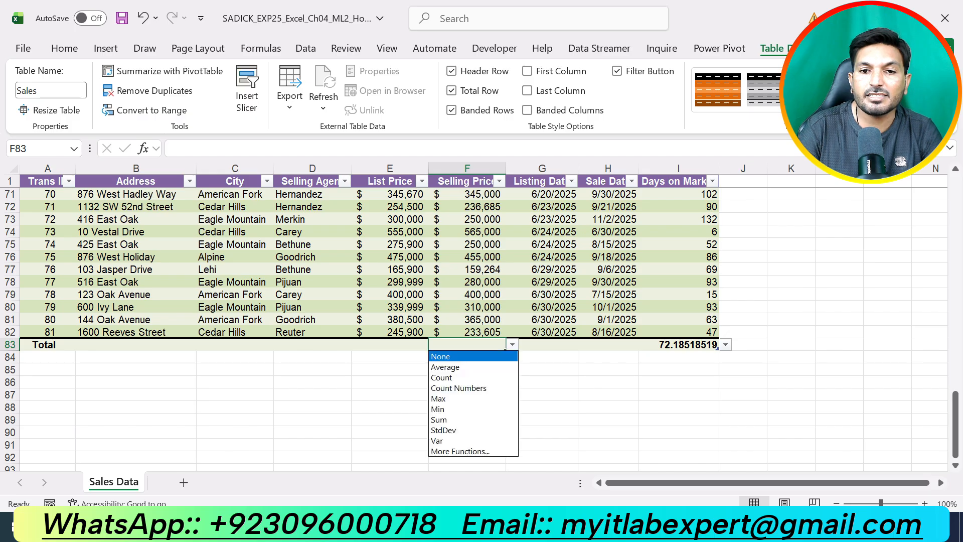
key(Down)
key(Return)
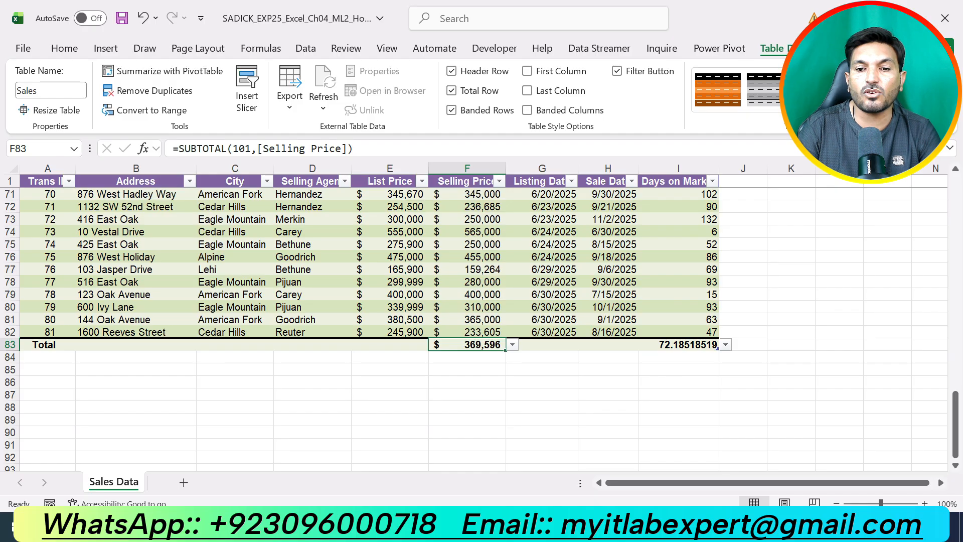
Return to the Word instructions and undo the yellow highlight on step 7
key(alt+Tab)
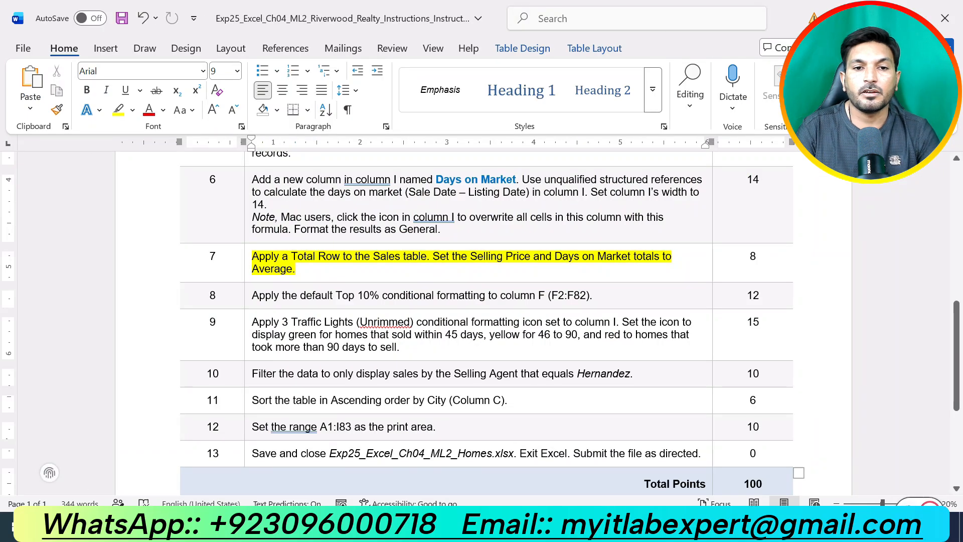
key(ctrl+z)
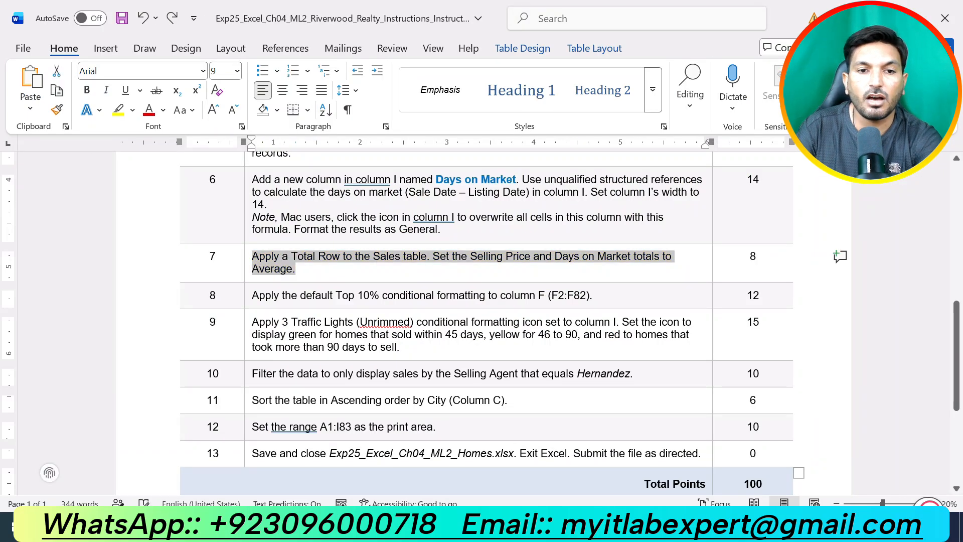